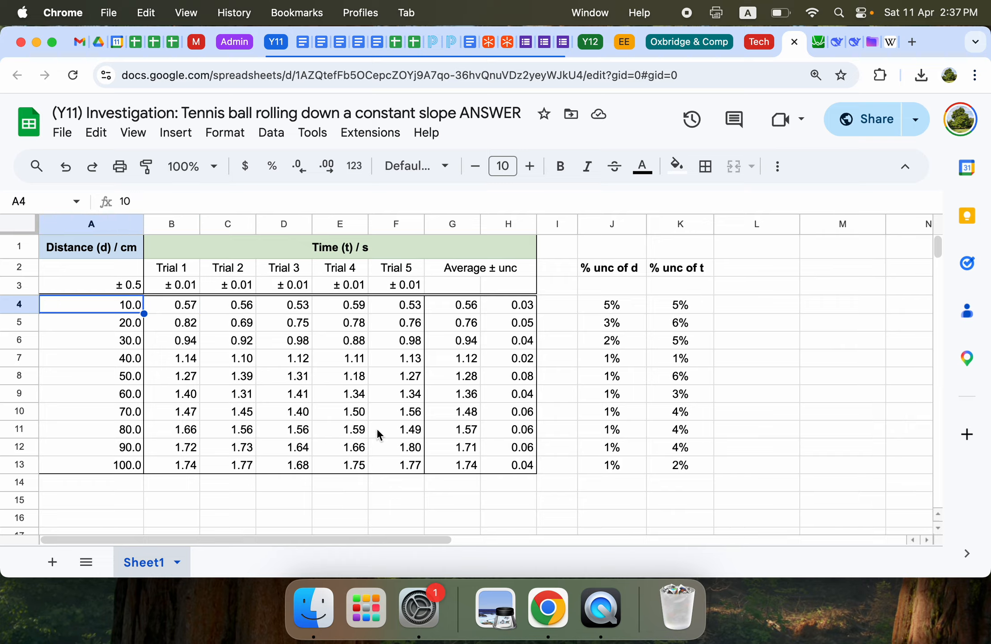
- Examine the uncertainties listed in row 3 for the distance and for each of the five time trials
left_click(128, 286)
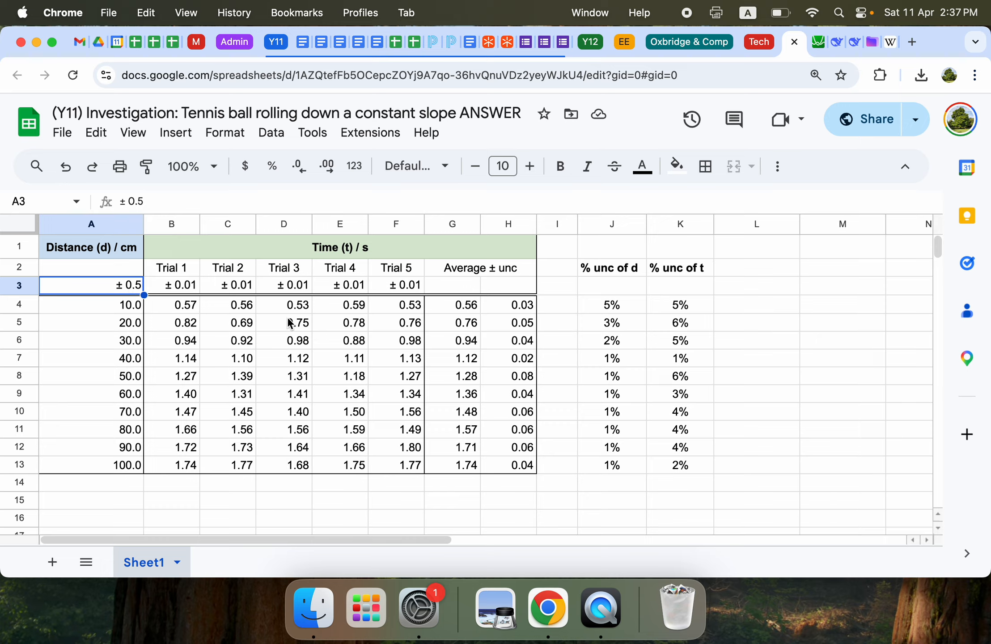
left_click(191, 306)
left_click(191, 290)
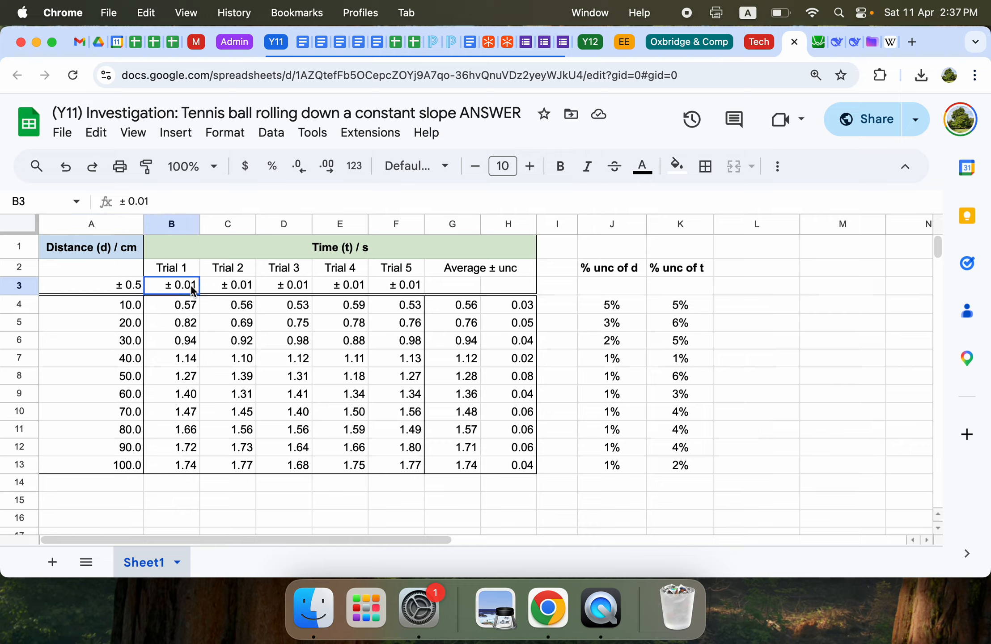
left_click(238, 285)
left_click(287, 289)
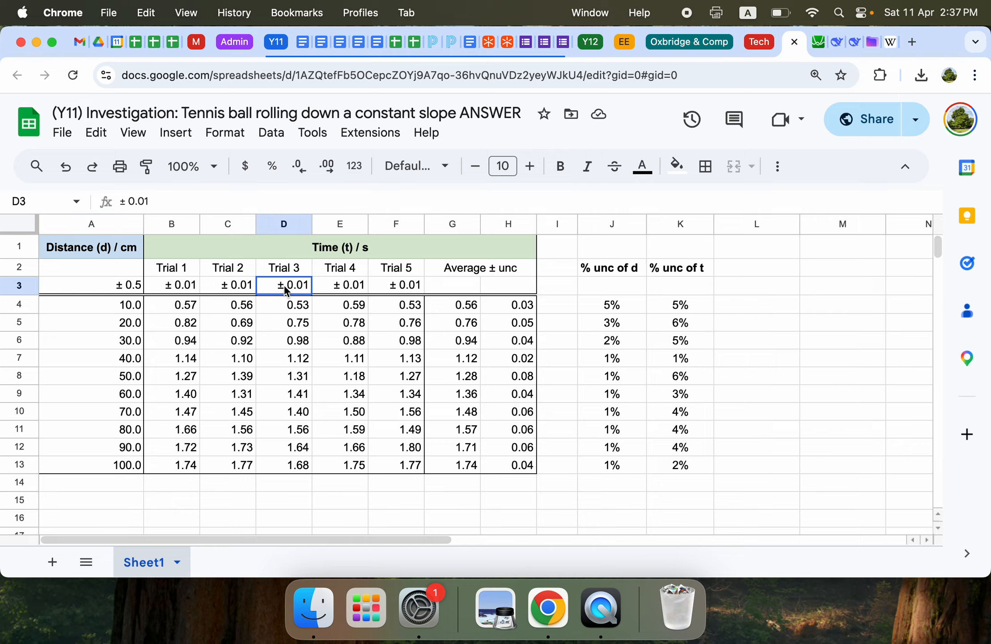
left_click(335, 288)
left_click(389, 288)
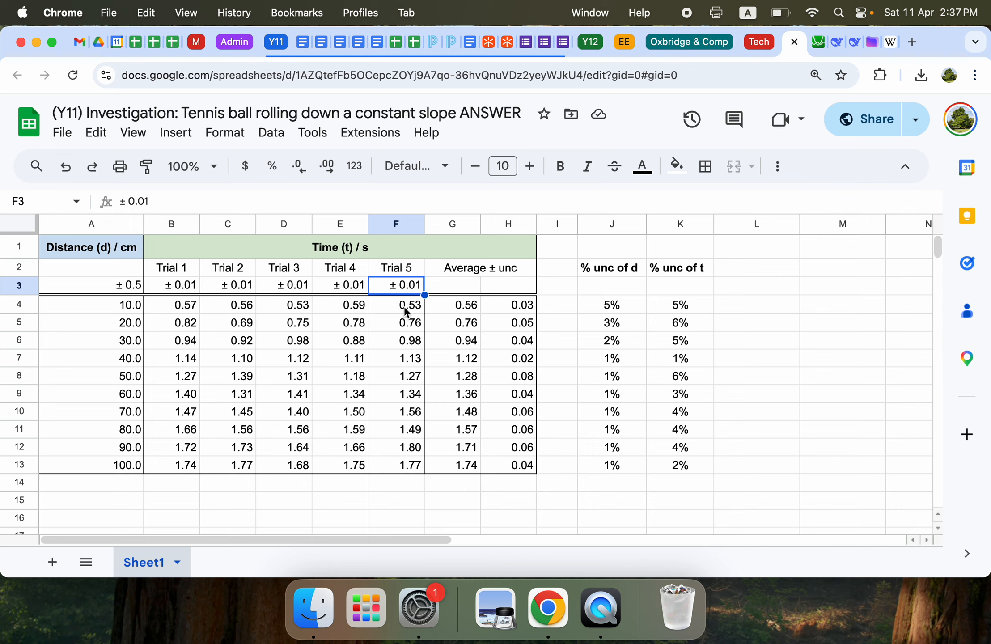
- Examine the formulas behind the average time and its uncertainty in columns G and H
left_click(468, 310)
left_click(523, 309)
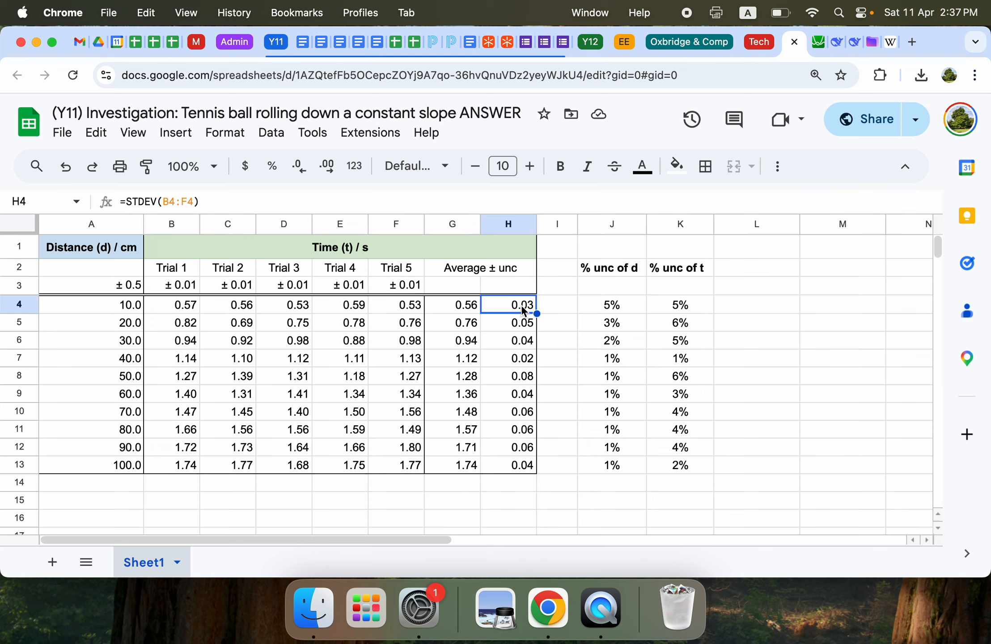
key("Left")
key("Right")
key("Left")
key("Right")
key("Down")
key("Down")
key("Down")
key("Down")
key("Down")
key("Down")
key("Down")
key("Down")
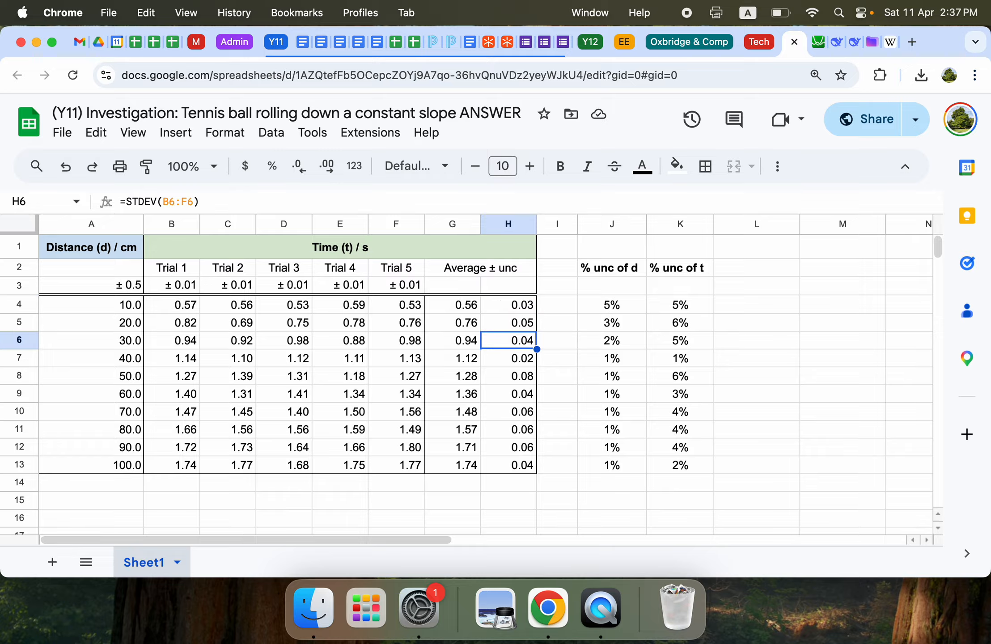
key("Up")
key("Up")
key("Up")
key("Up")
key("Up")
key("Up")
key("Up")
key("Up")
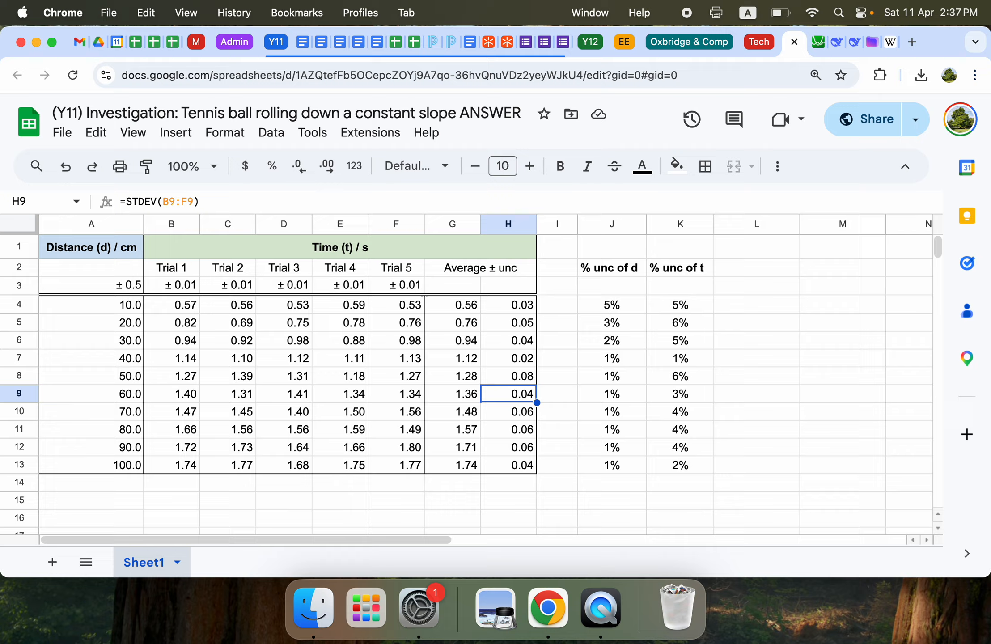
key("Down")
key("Down")
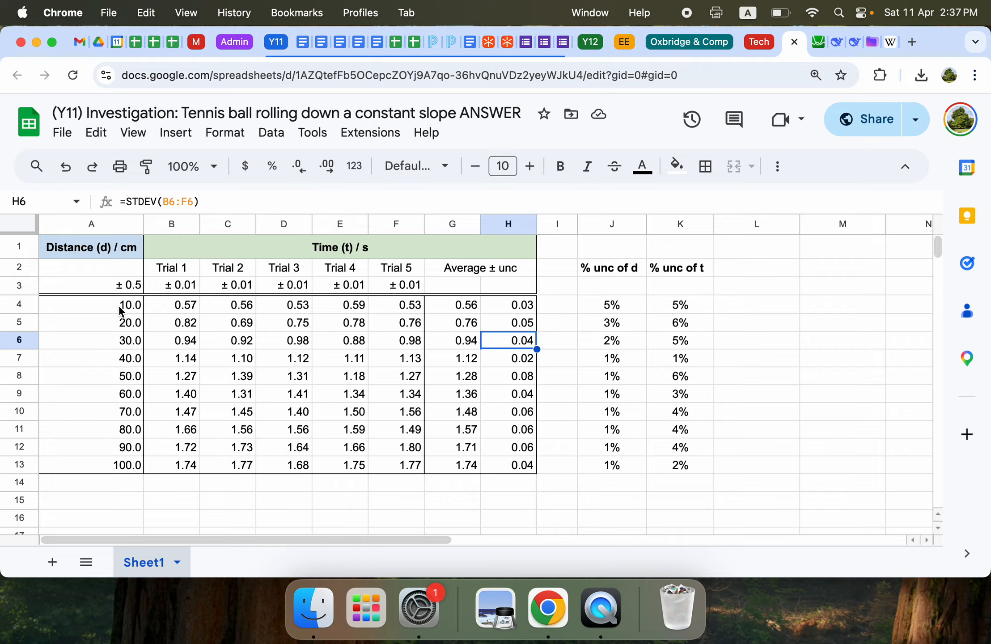
- Copy the distances A4:A13, average times G4:G13 and uncertainties H4:H13, and paste them into Desmos as a table
left_click_drag(121, 308, 119, 469)
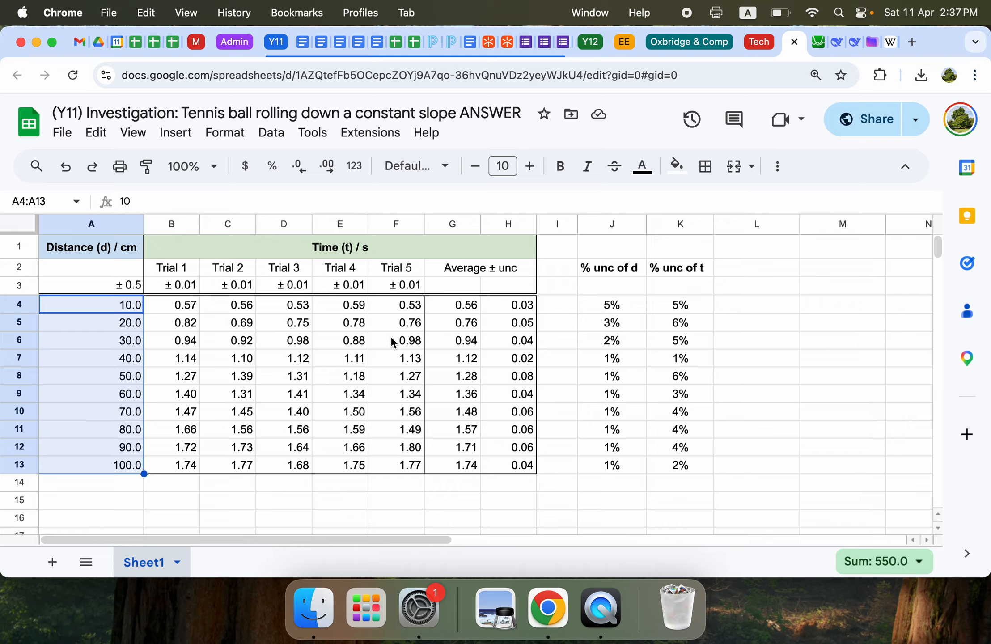
left_click_drag(458, 307, 458, 465)
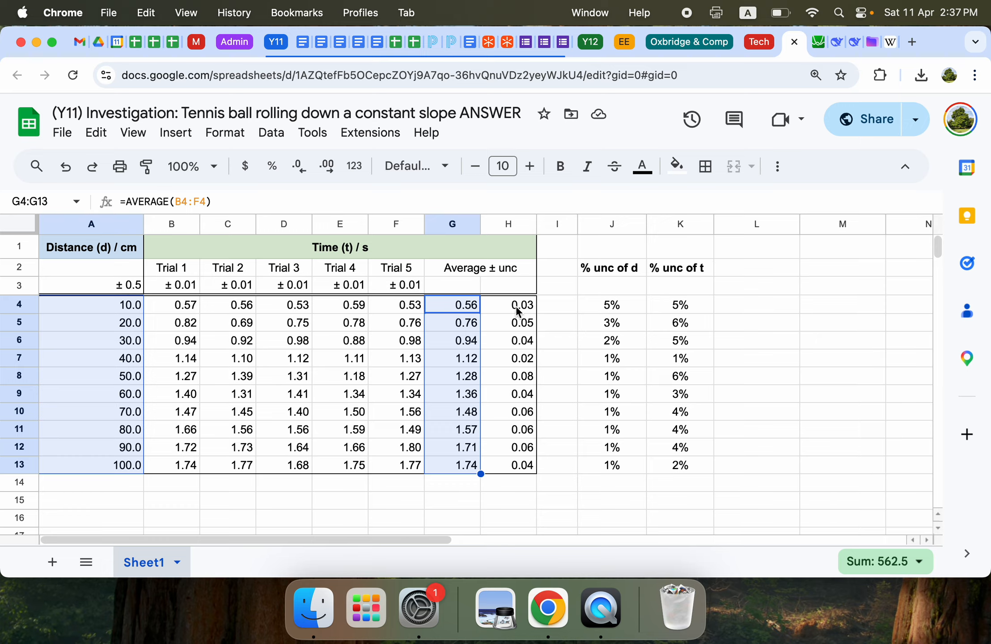
left_click_drag(517, 311, 519, 467)
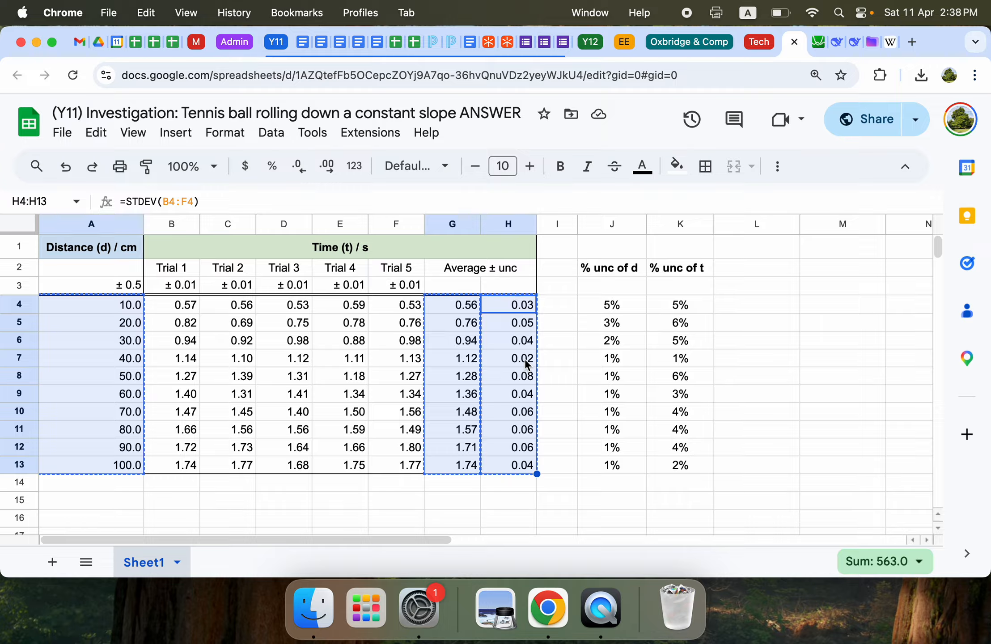
left_click(818, 42)
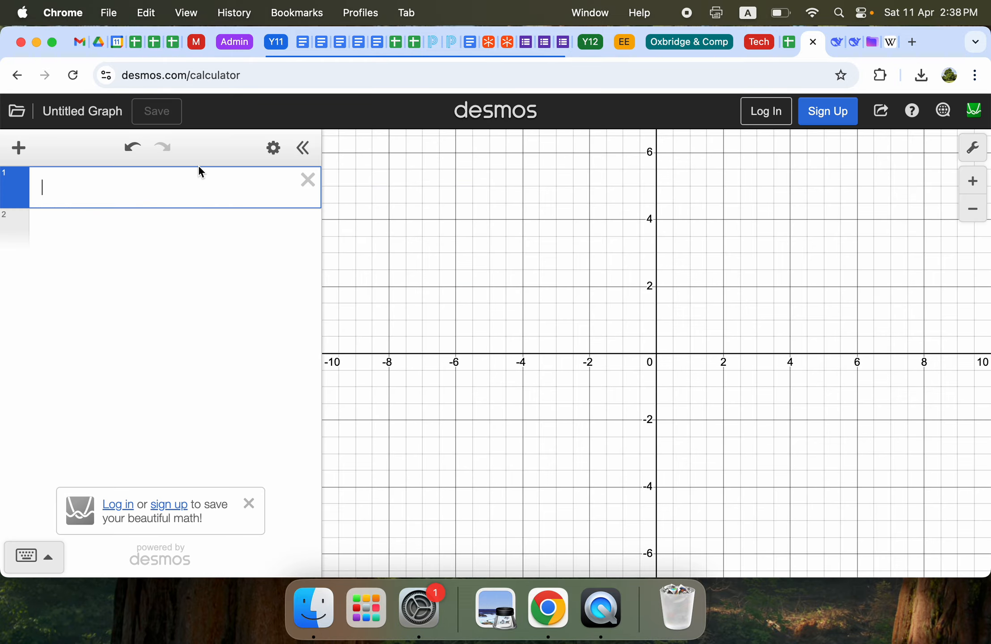
type("10.0\t0.56\t0.03 20.0\t0.76\t0.05 30.0\t0.94\t0.04 40.0\t1.12\t0.02 50.0\t1.28\t0.08 60.0\t1.36\t0.04 70.0\t1.48\t0.06 80.0\t1.57\t0.06 90.0\t1.71\t0.06 100.0\t1.74\t0.04")
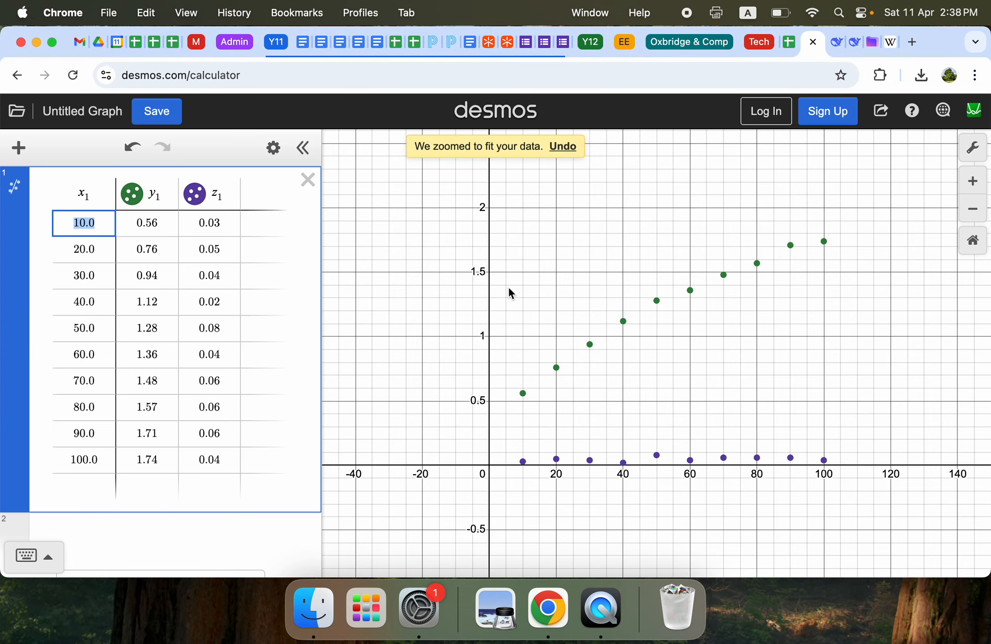
- Hide the z₁ points and rescale both axes so the distance–time points fill the graph area
left_click_drag(428, 277, 400, 297)
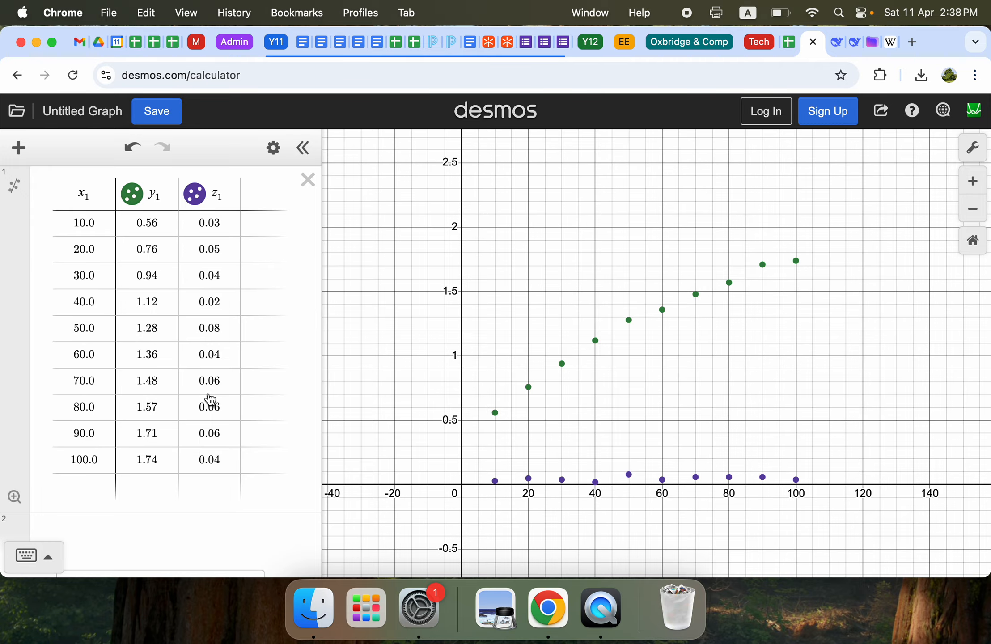
left_click(200, 203)
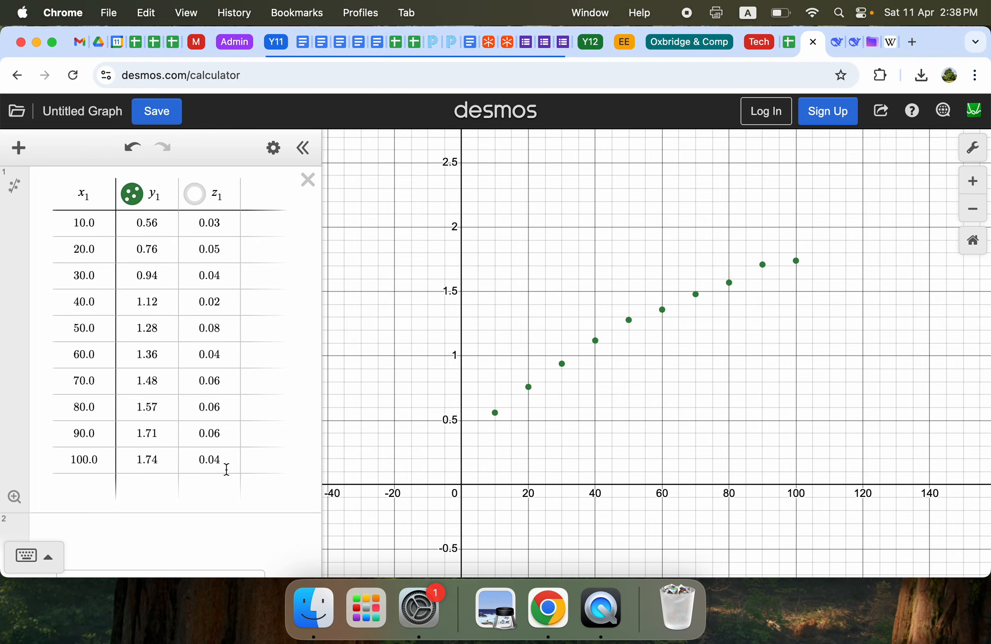
left_click_drag(610, 437, 566, 460)
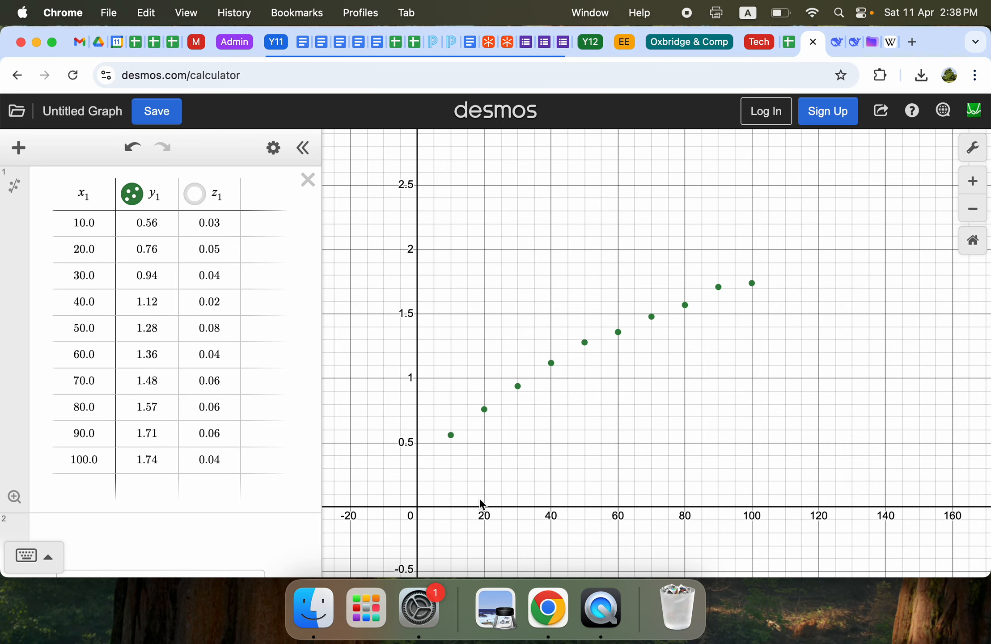
left_click_drag(458, 506, 476, 508)
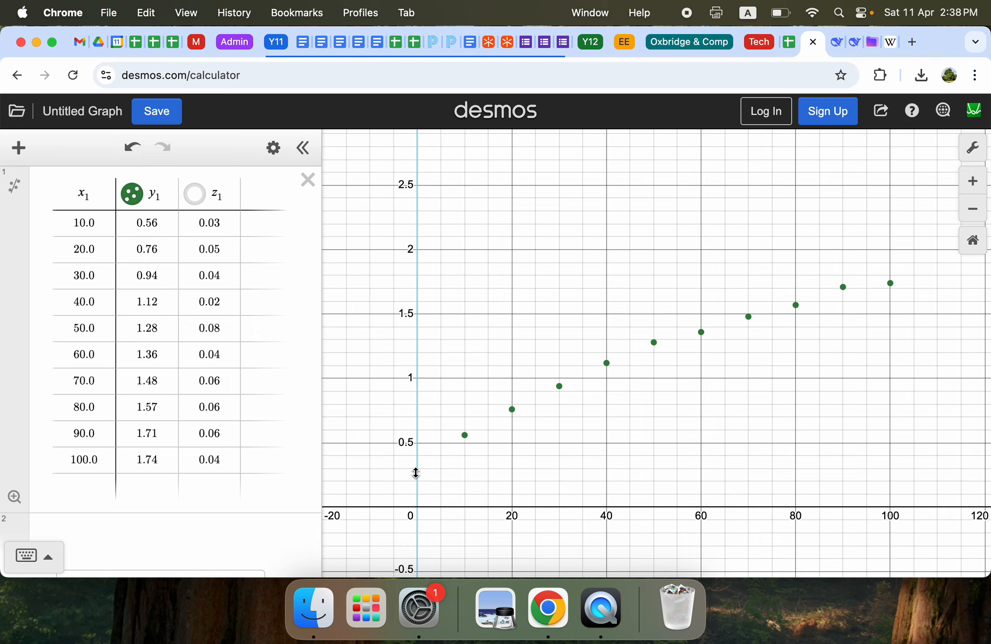
left_click_drag(416, 473, 413, 460)
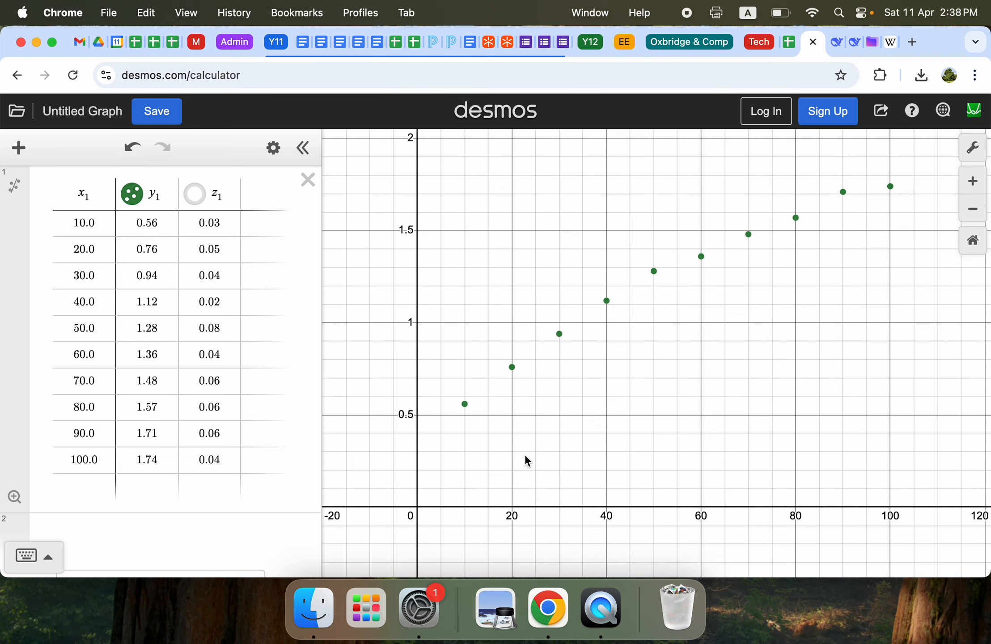
left_click_drag(529, 456, 525, 458)
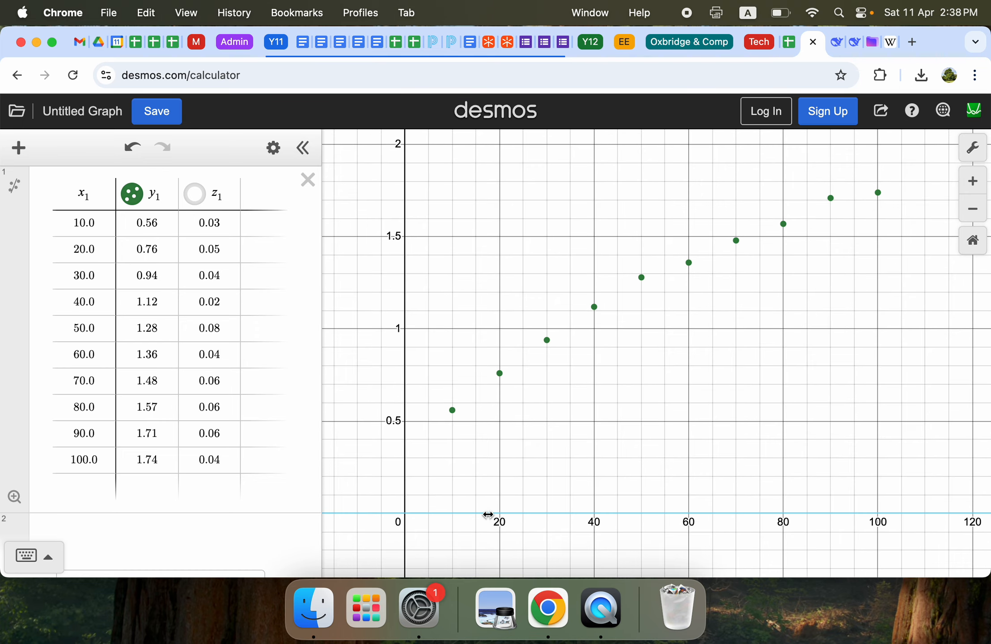
left_click_drag(487, 513, 492, 513)
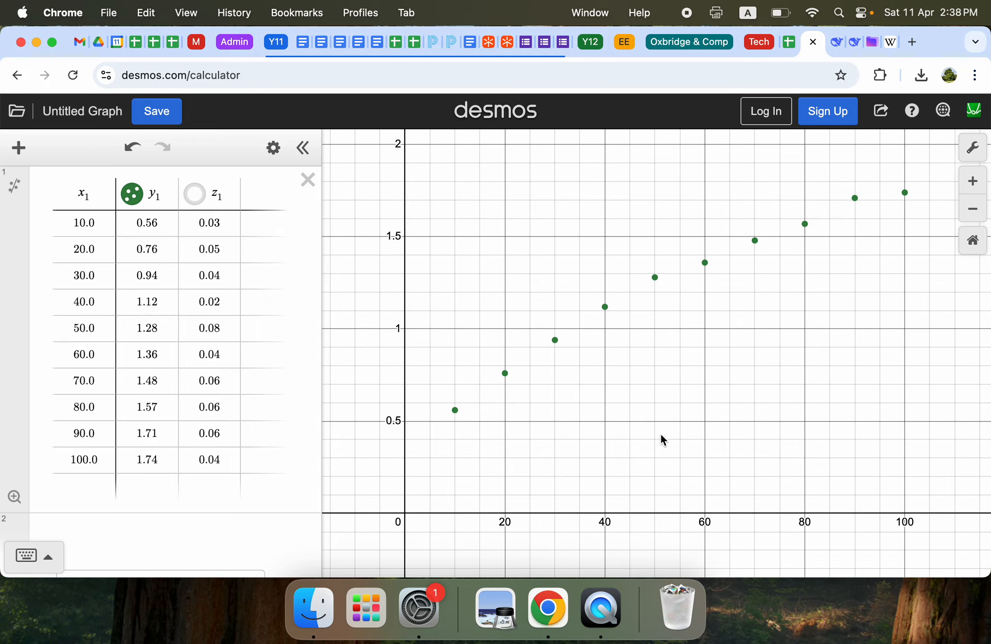
- Label the graph's x-axis "Distance (d) / cm" by copying the heading from cell A1 of the Google Sheets table into Desmos
left_click(973, 149)
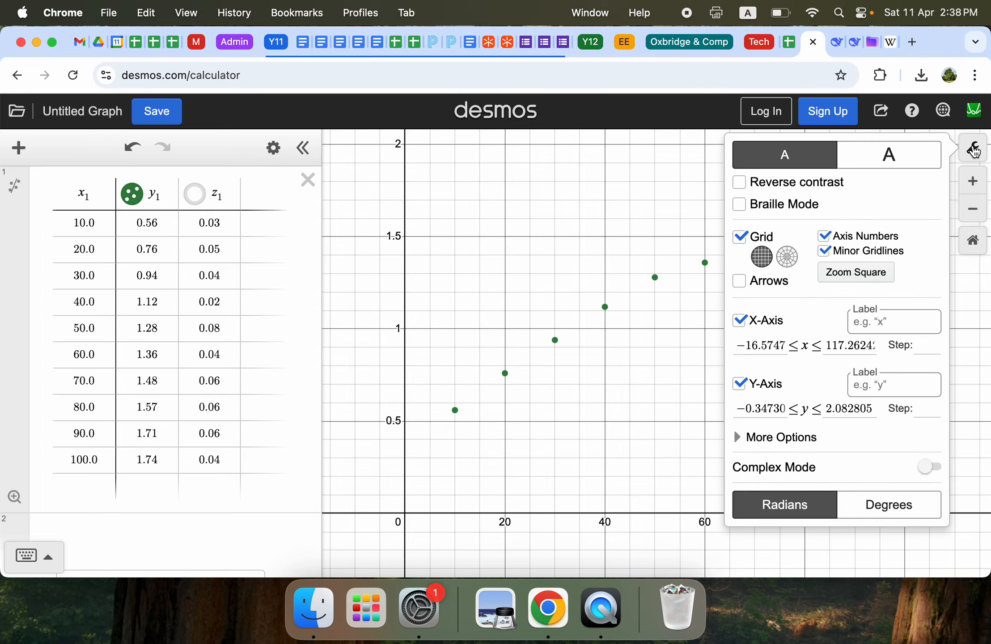
left_click(792, 43)
left_click(85, 248)
key("super+c")
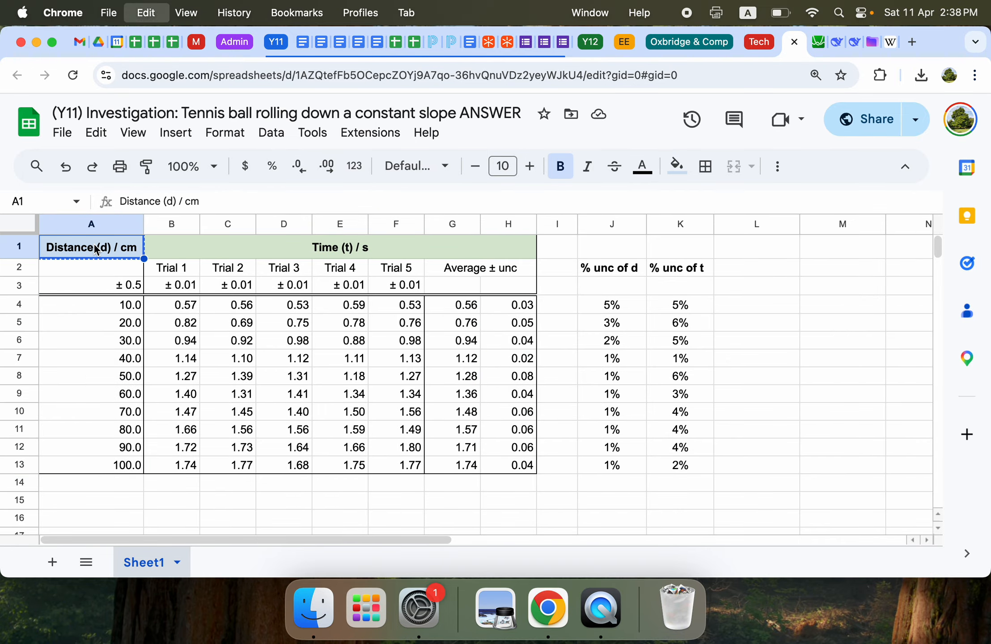
left_click(818, 42)
left_click(878, 322)
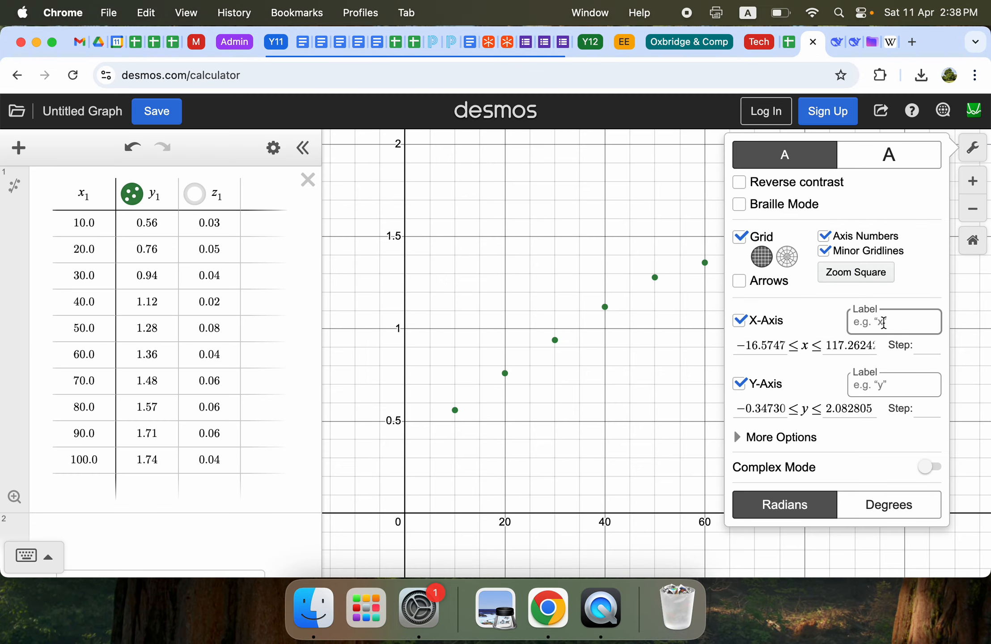
key("super+v")
- Label the graph's y-axis "Time (t) / s" by copying the merged B1:H1 heading from the spreadsheet into Desmos
left_click(789, 42)
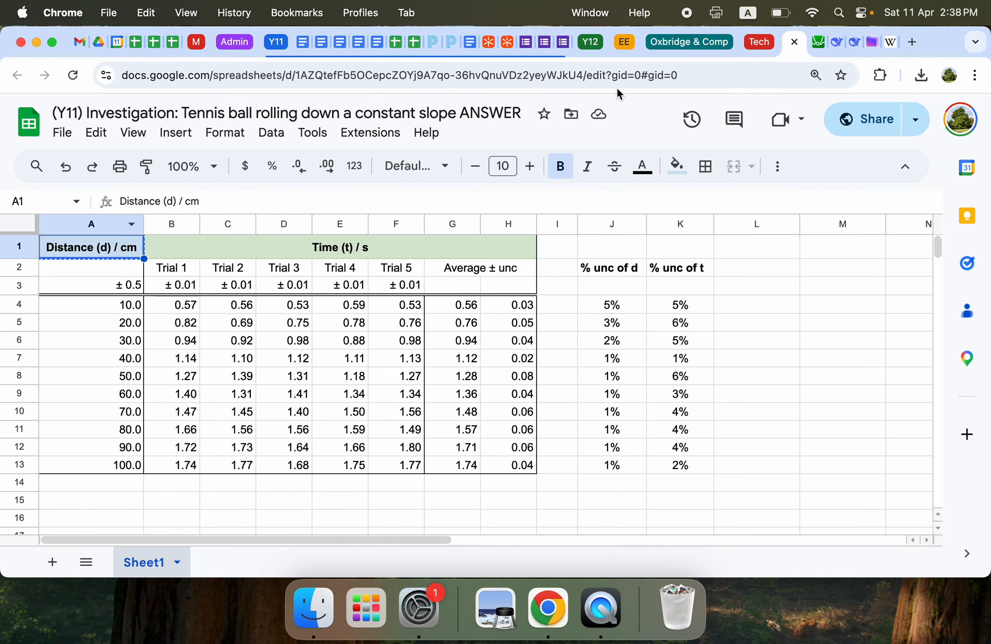
left_click(423, 254)
key("super+c")
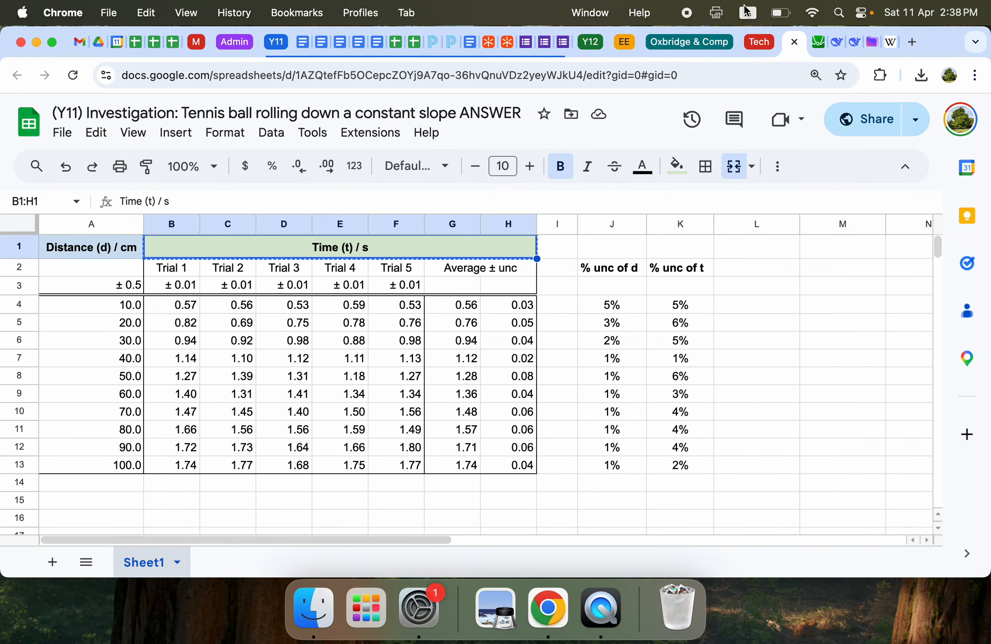
left_click(818, 42)
left_click(888, 383)
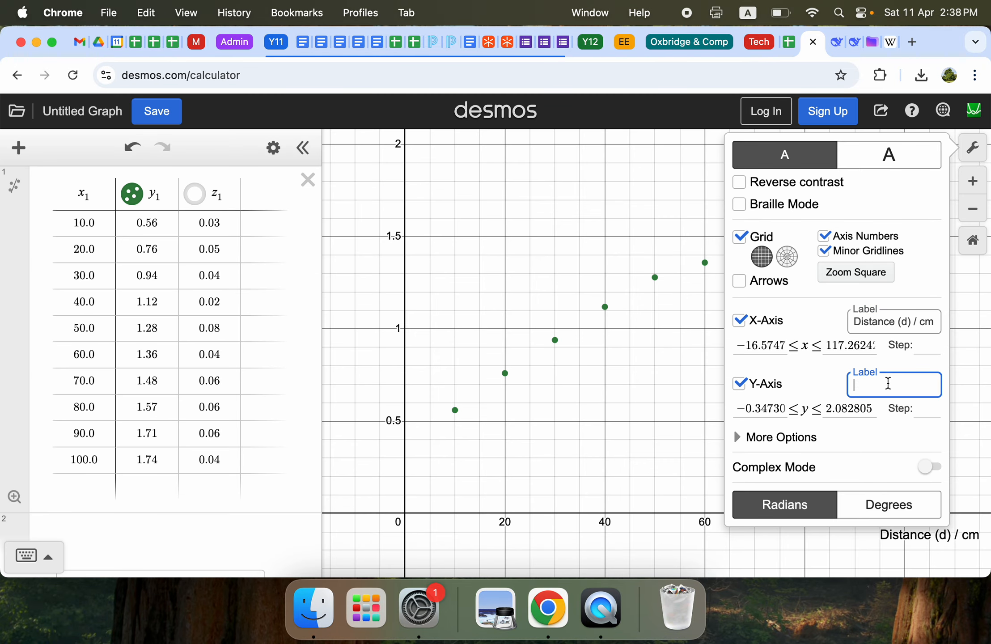
key("super+v")
left_click(655, 406)
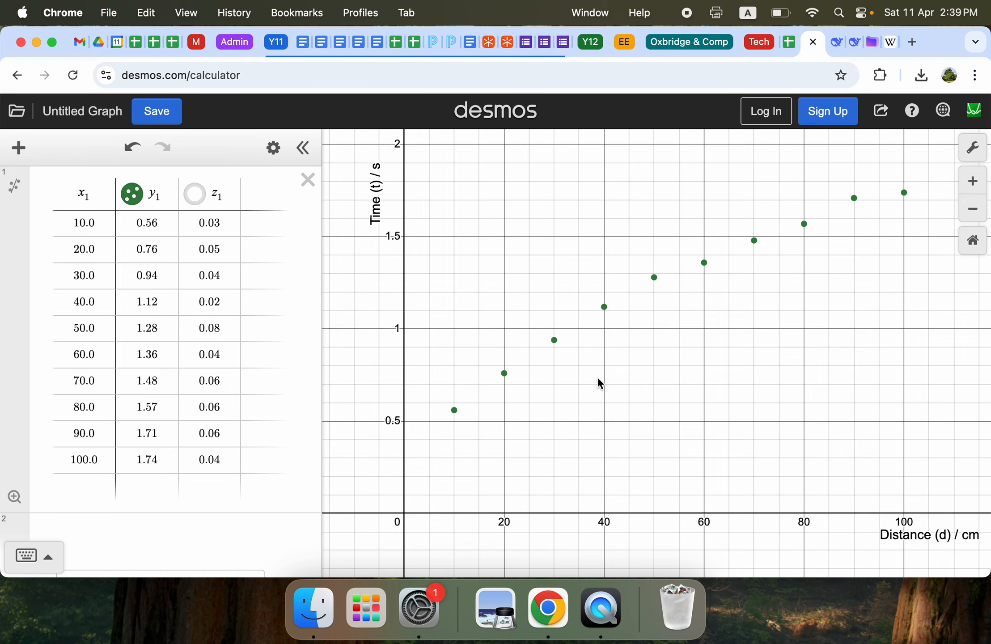
- Add vertical error bars to the points with the expression x=x₁{y₁−z₁<y<y₁+z₁} below the table
left_click_drag(641, 378, 637, 376)
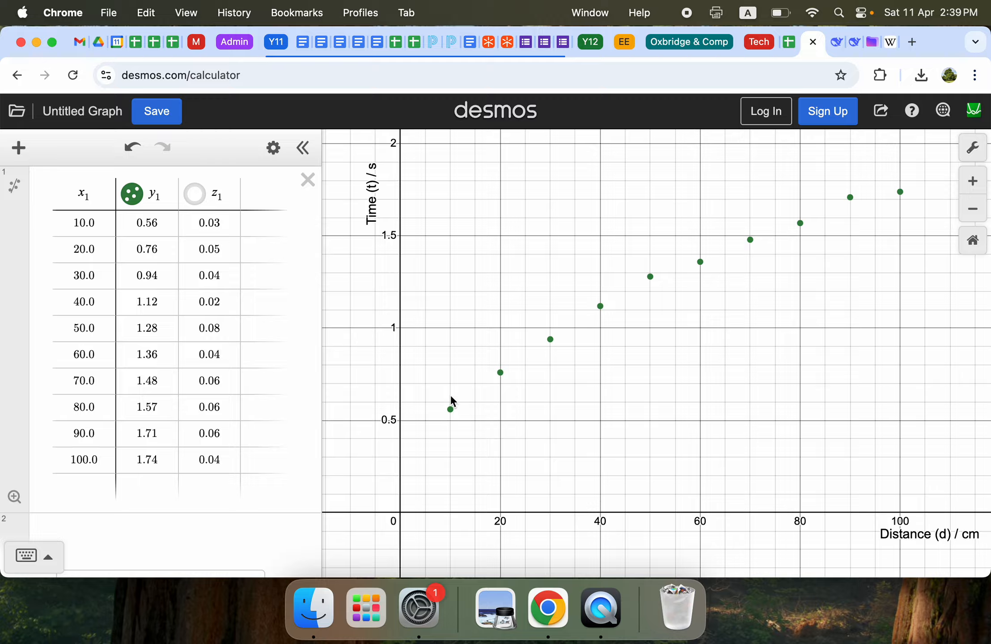
left_click(184, 520)
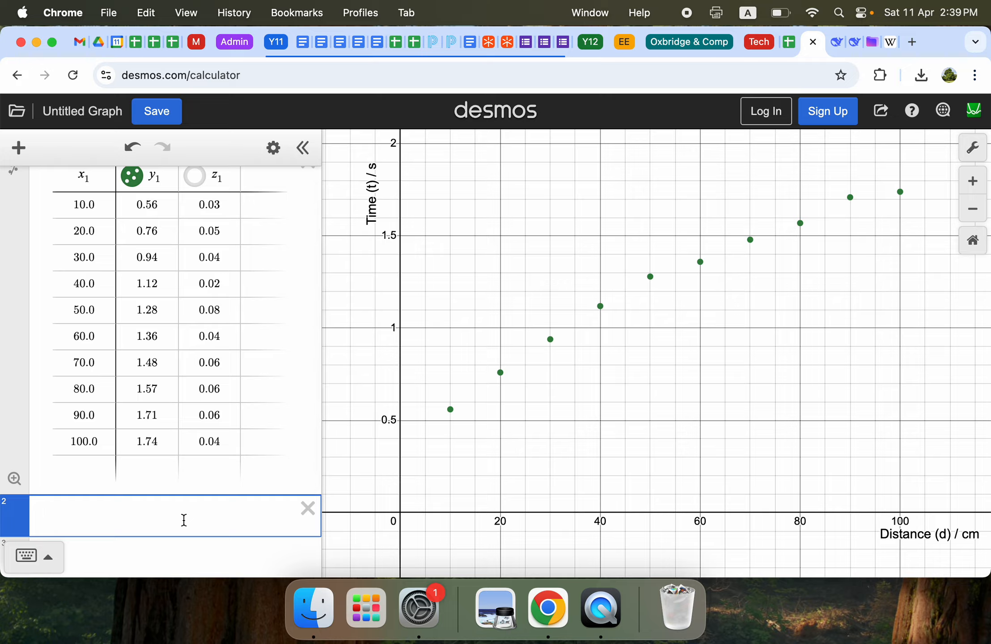
type("x=x_1")
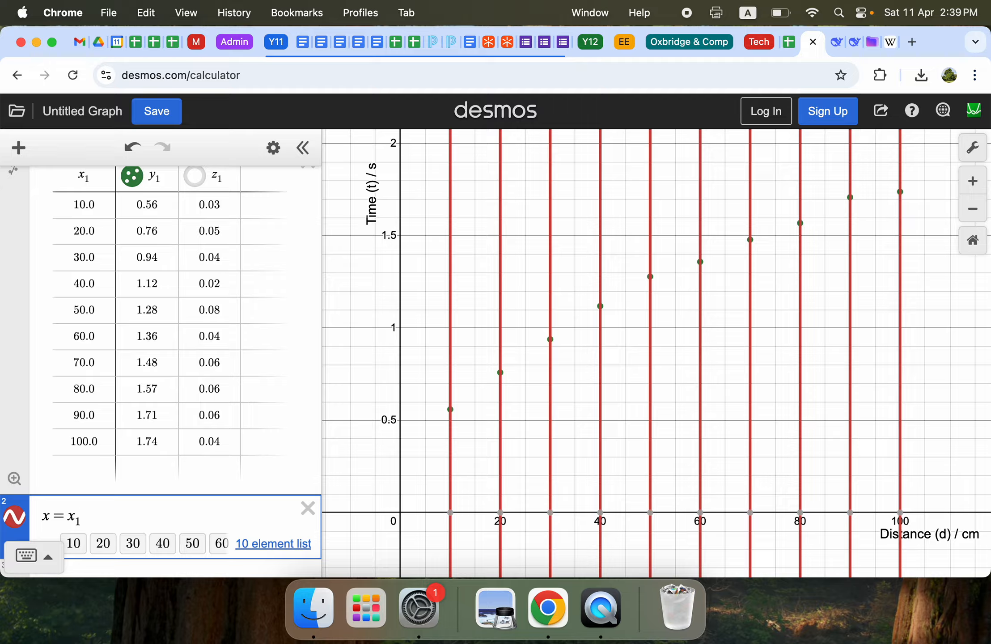
type("{")
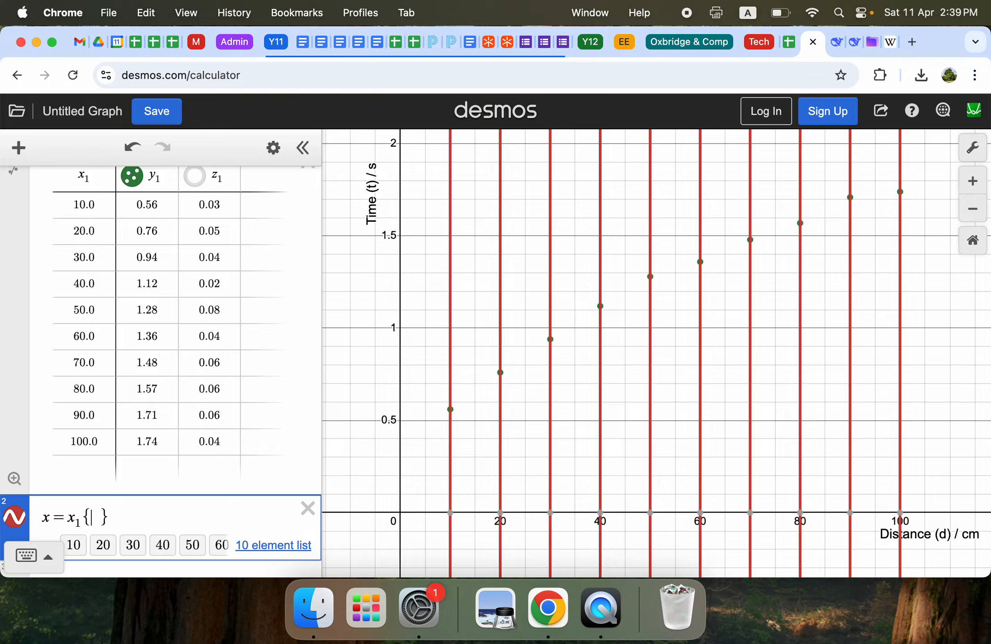
type("y1")
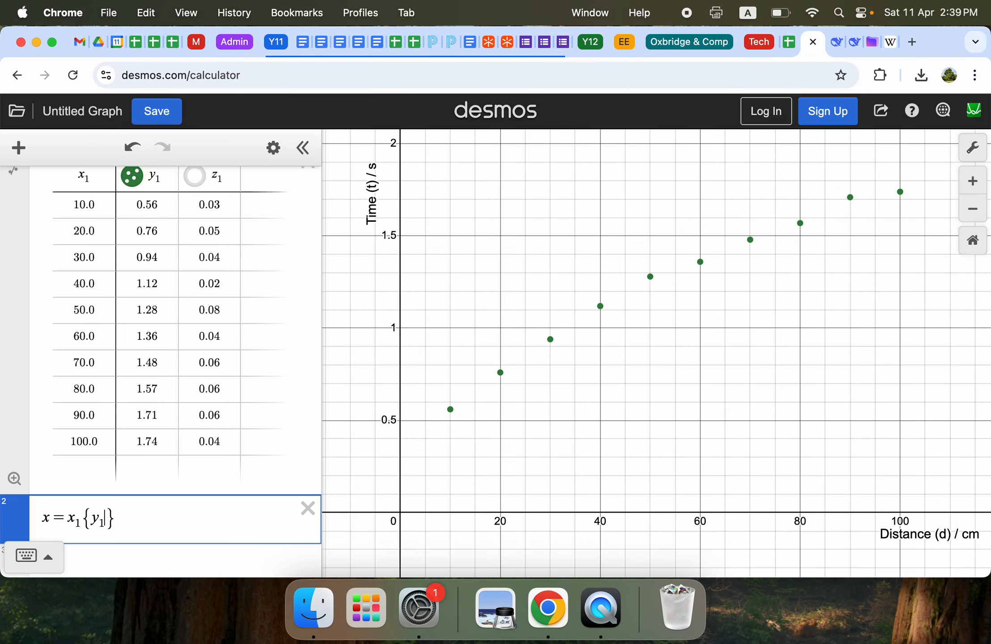
type("-z1<y")
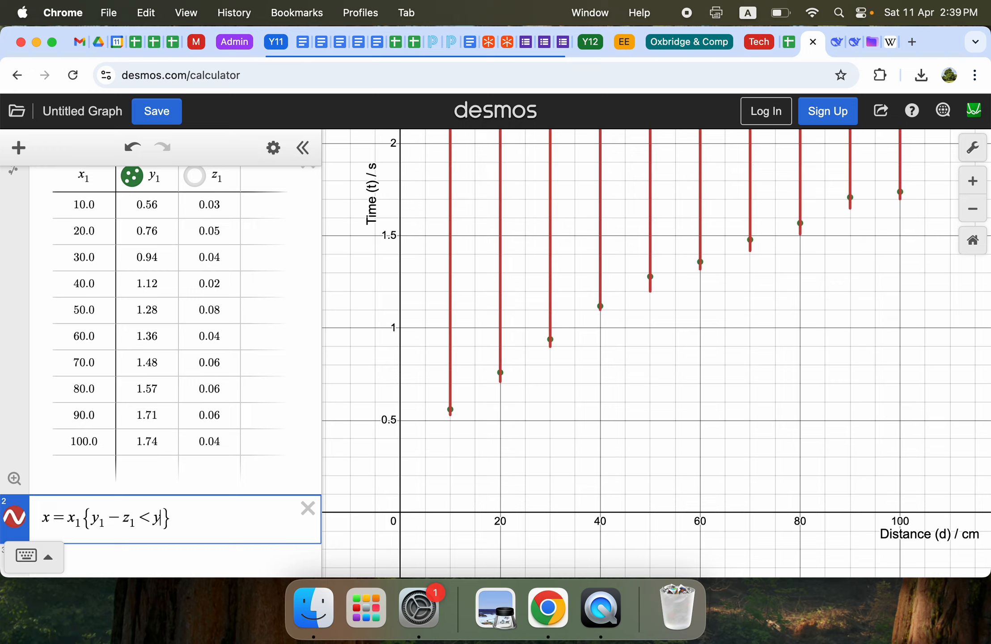
type("<y")
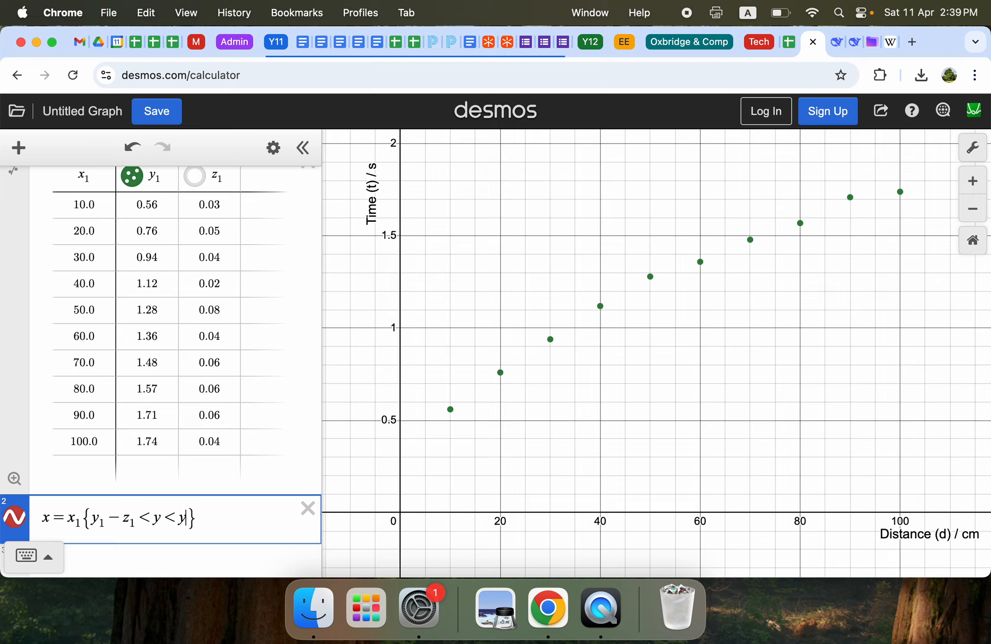
type("1+z1")
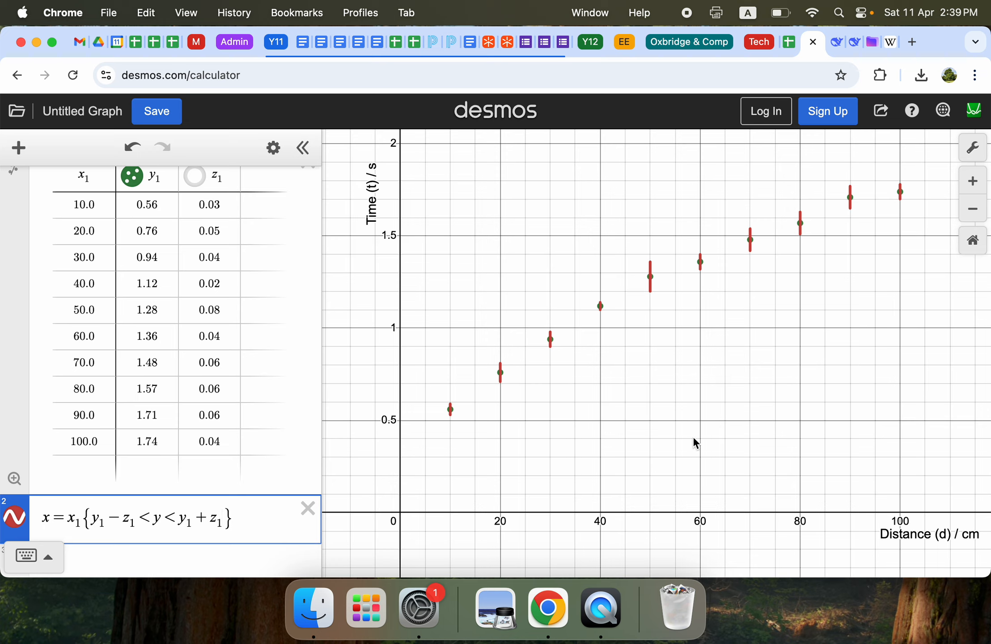
- Add horizontal error bars of ±0.5 cm to the points with a new expression y=y₁{x₁−0.5<x<x₁+0.5}
left_click(651, 423)
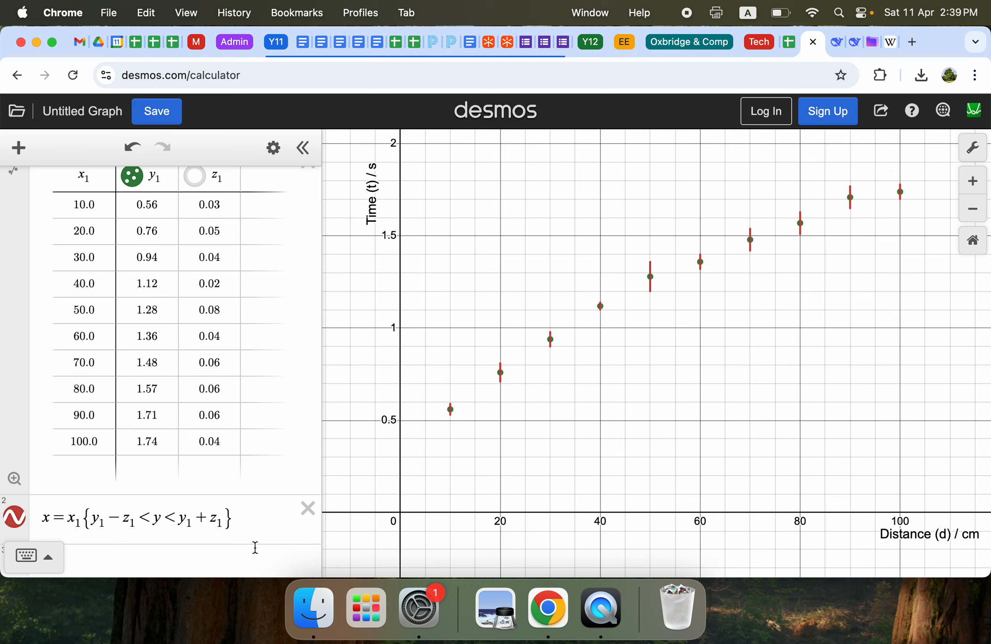
left_click(152, 558)
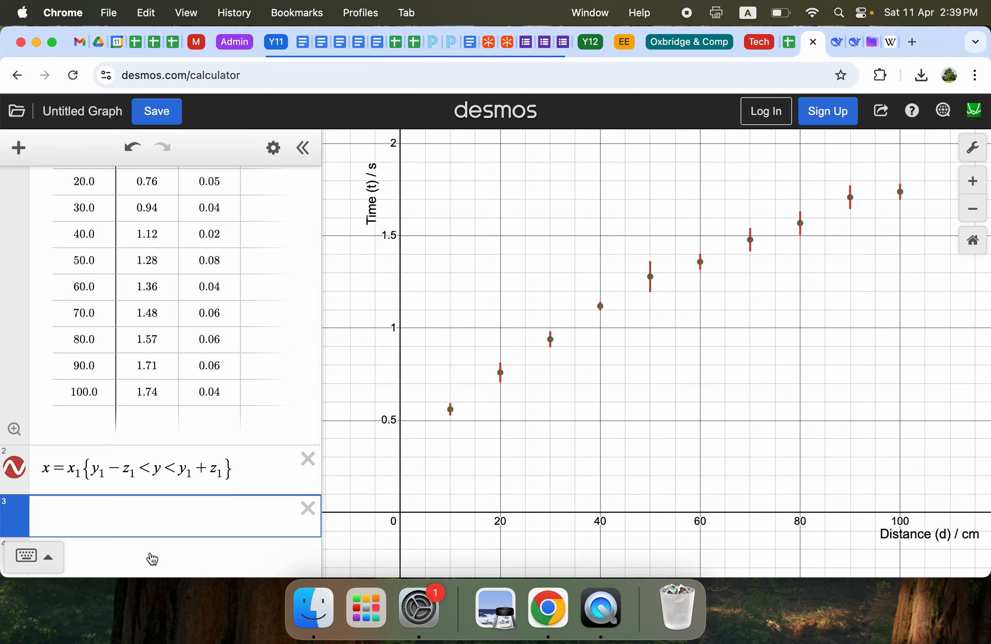
type("y=y1")
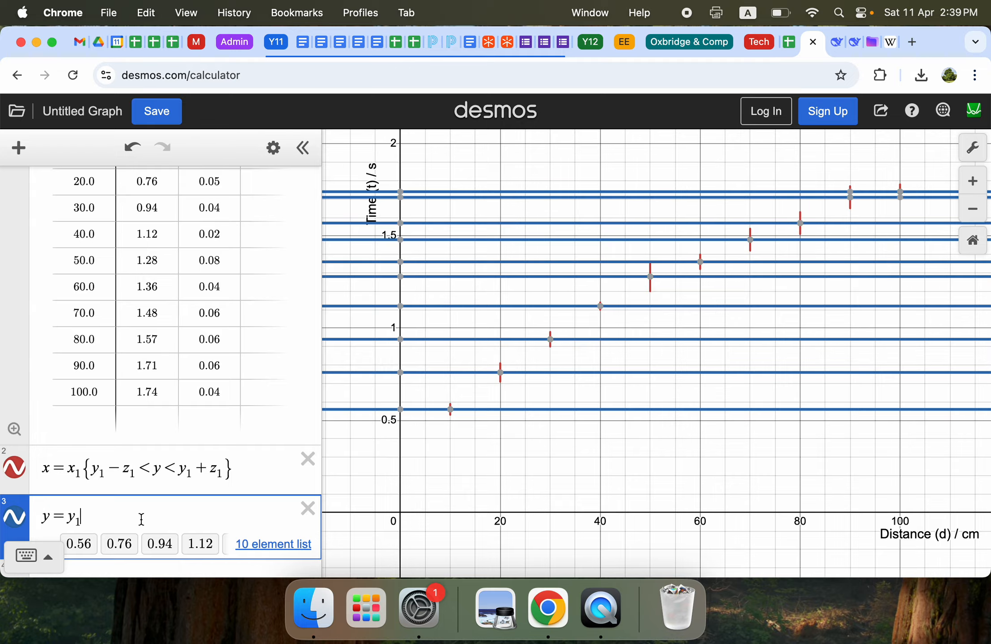
type("{")
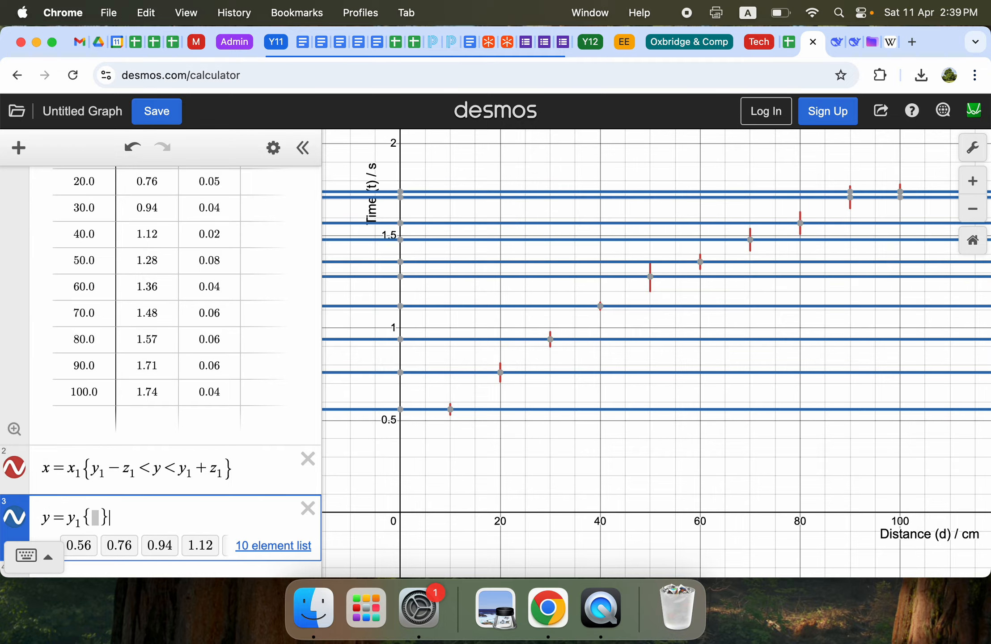
type("x")
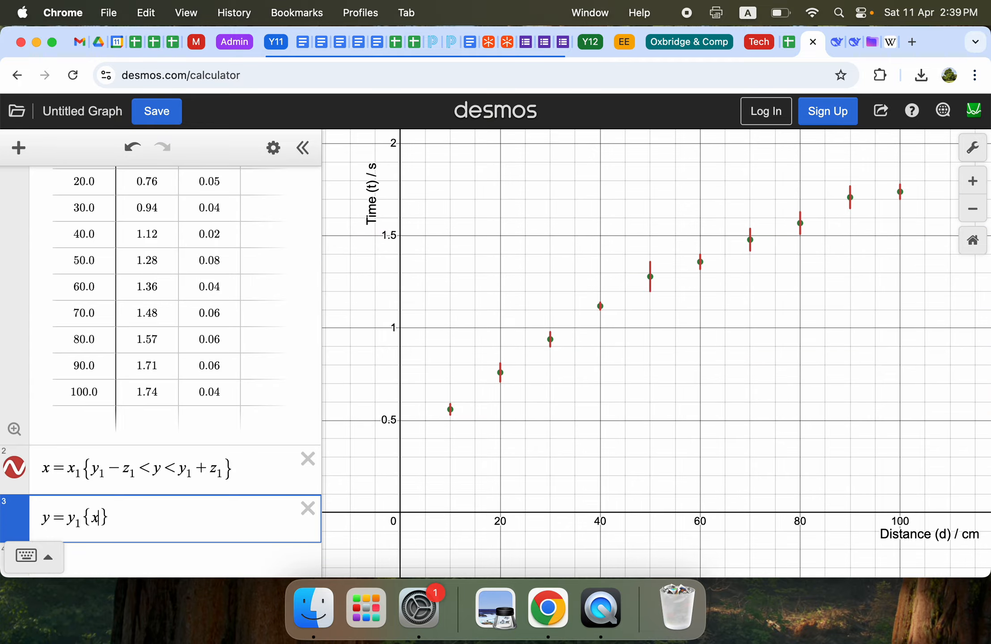
type("1")
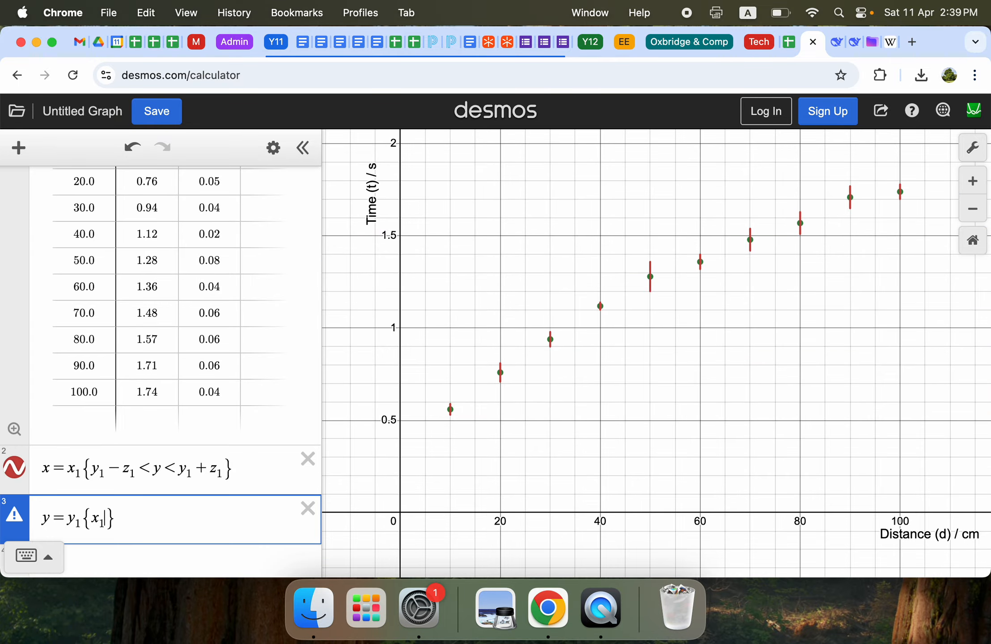
type("-0.5<x<")
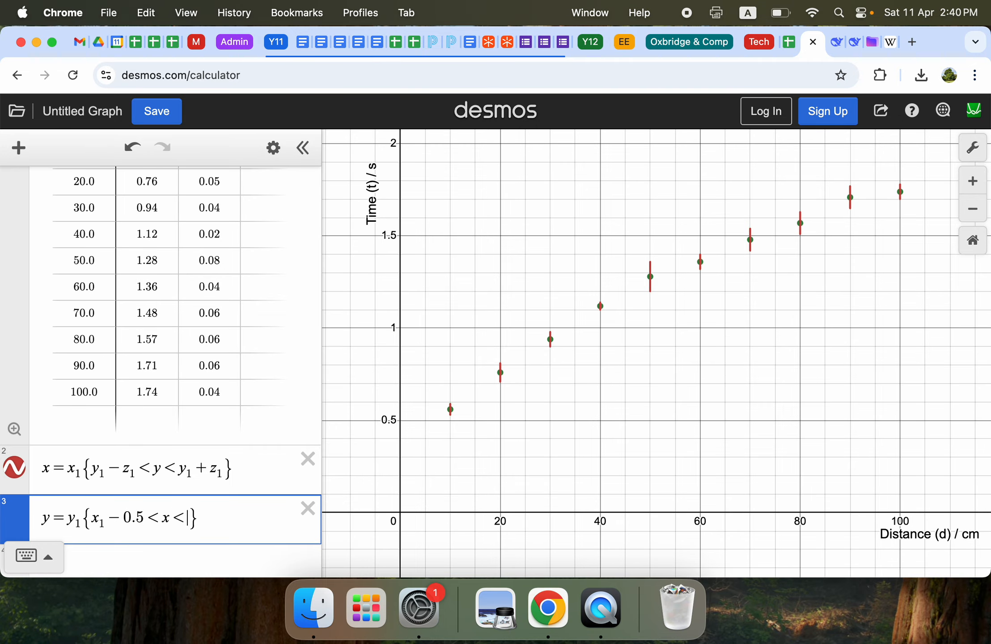
type("x1+0.5")
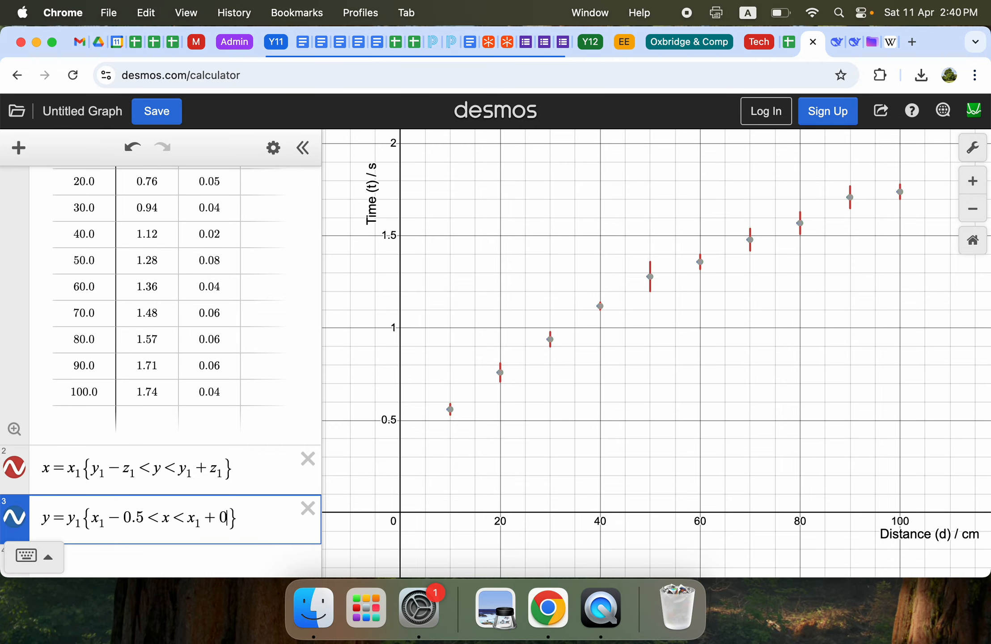
left_click(611, 333)
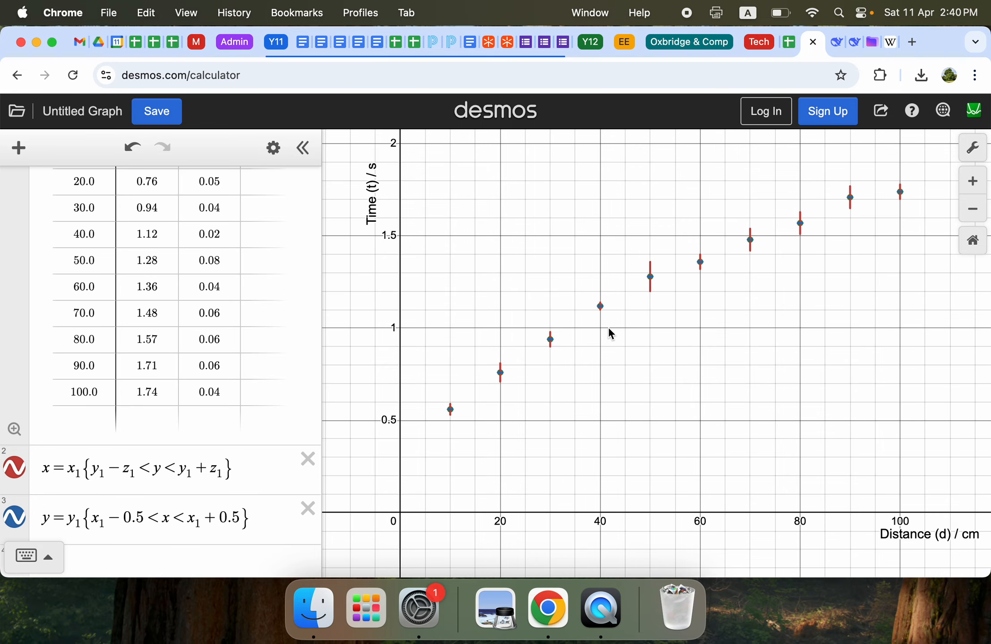
- Colour the horizontal error bars red to match the vertical ones and set the error bars' line thickness to 2
scroll(649, 277, "up", 10)
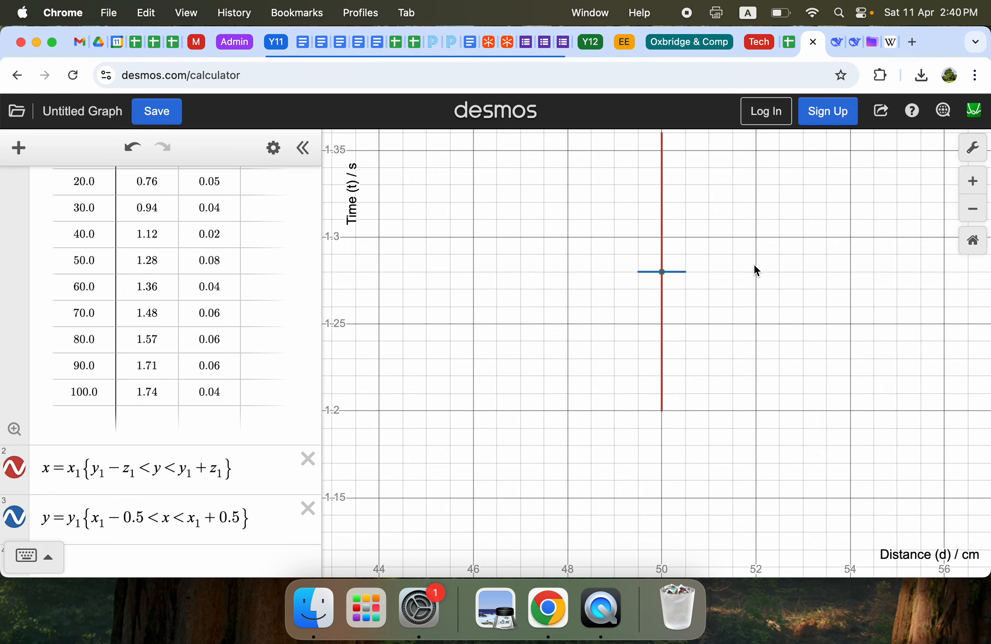
left_click_drag(754, 265, 736, 330)
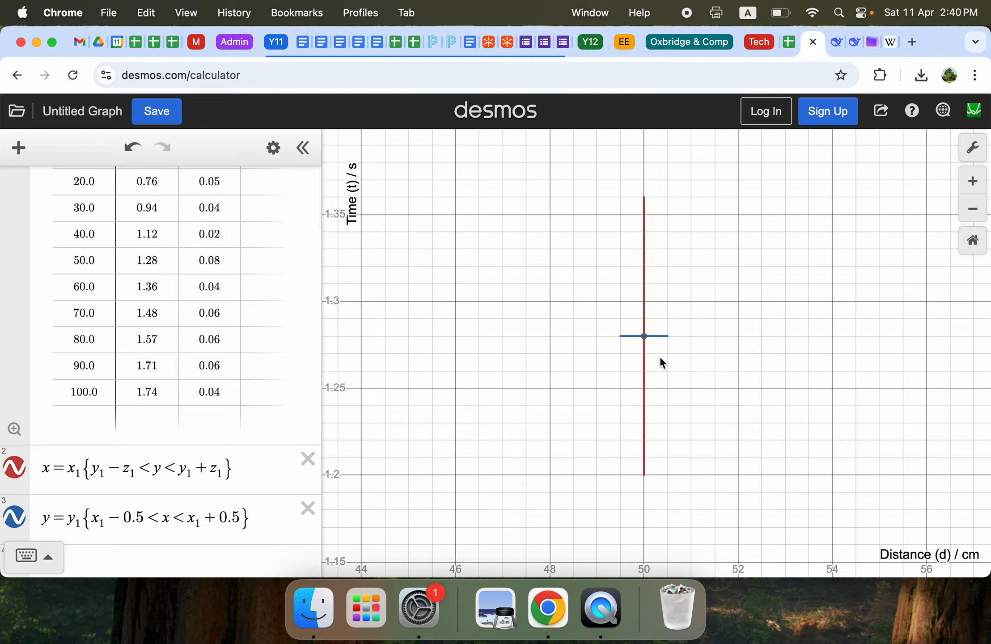
scroll(662, 363, "down", 10)
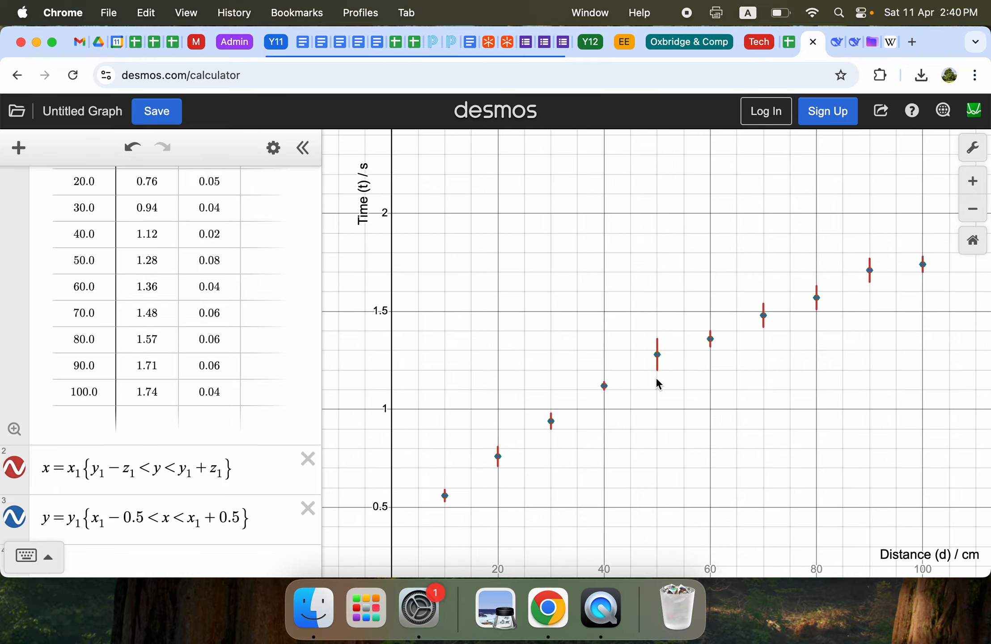
scroll(659, 380, "down", 3)
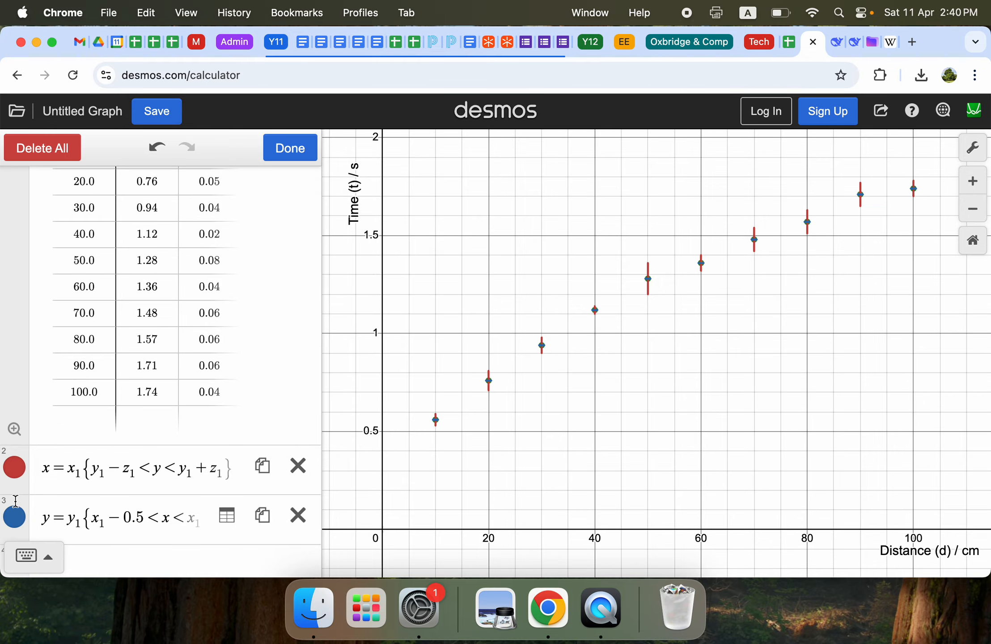
left_click(17, 520)
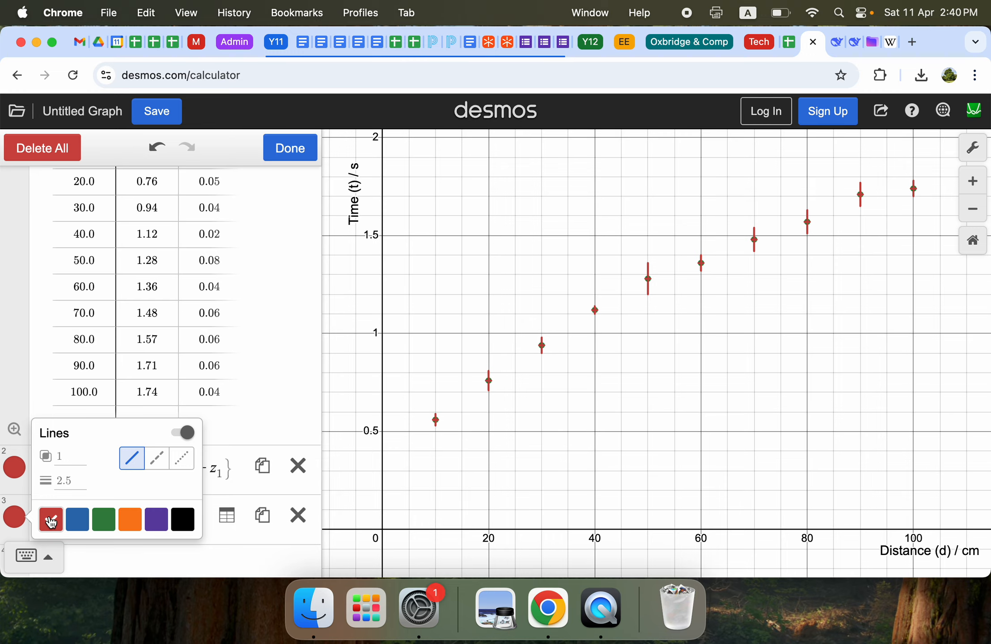
left_click(51, 519)
left_click(73, 481)
left_click(15, 467)
left_click(78, 480)
type("2")
key("Tab")
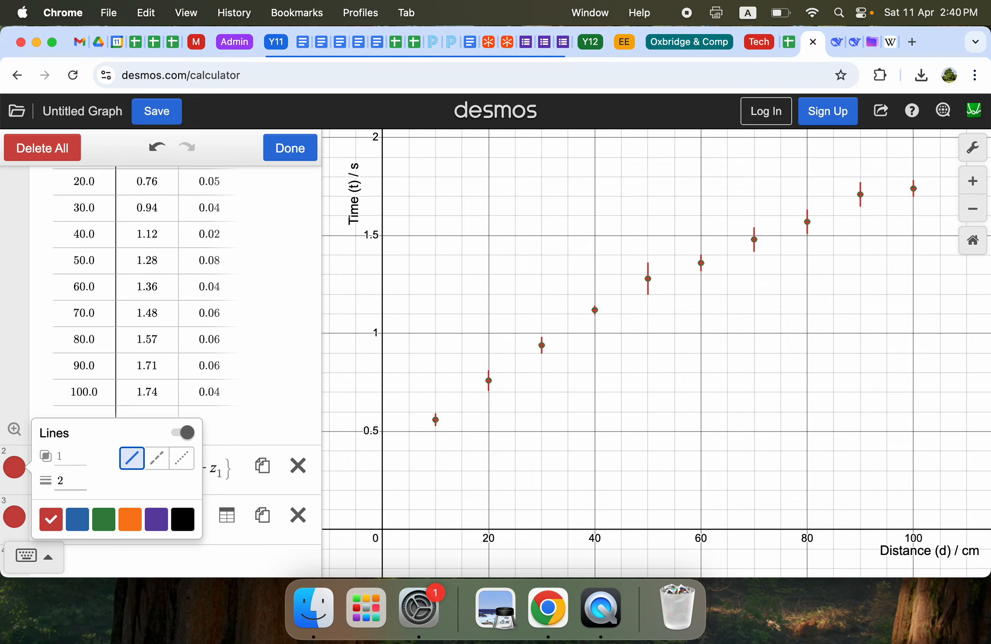
left_click(293, 147)
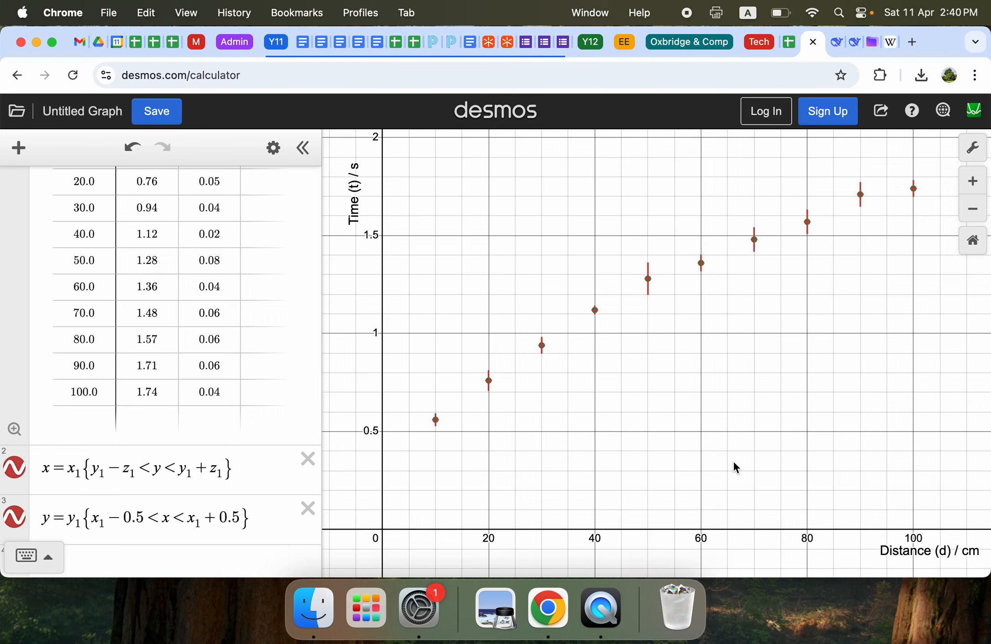
- Make the table's y₁ data points black and set their size to 6
scroll(232, 322, "up", 3)
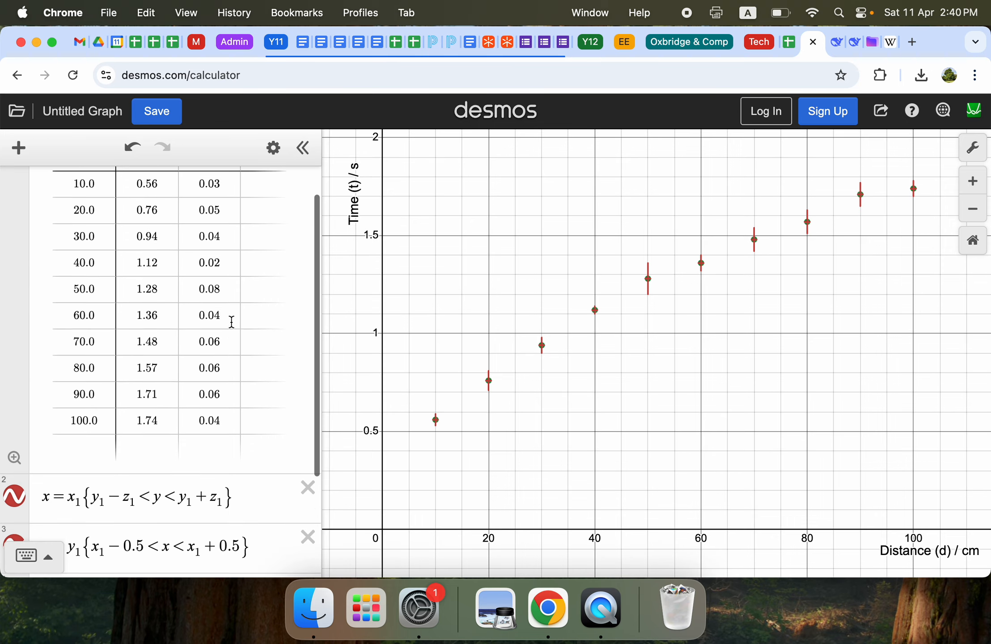
left_click(274, 152)
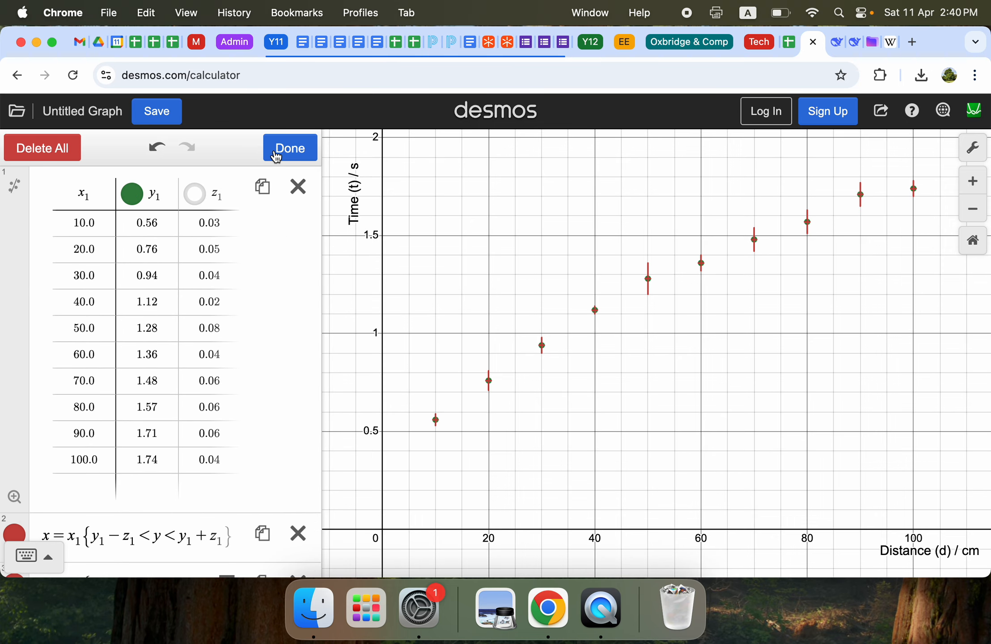
left_click(132, 194)
left_click(269, 329)
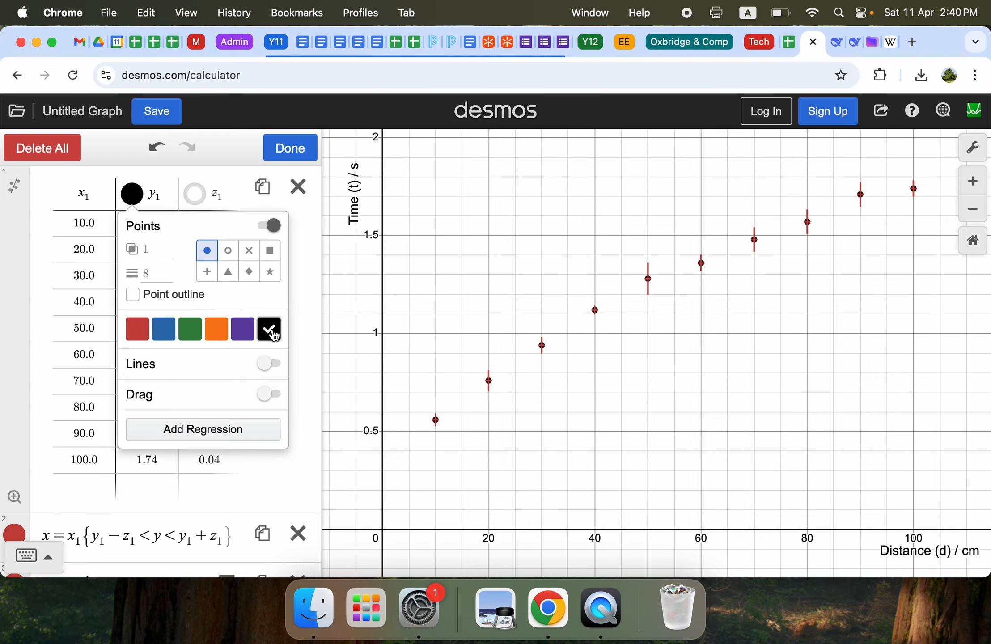
left_click(154, 270)
type("6")
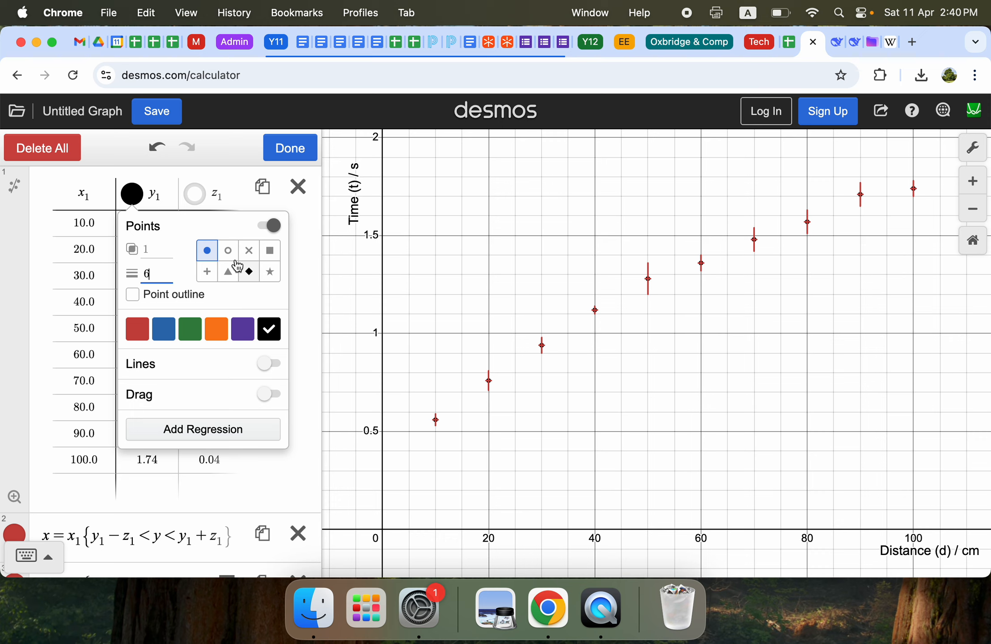
left_click(287, 148)
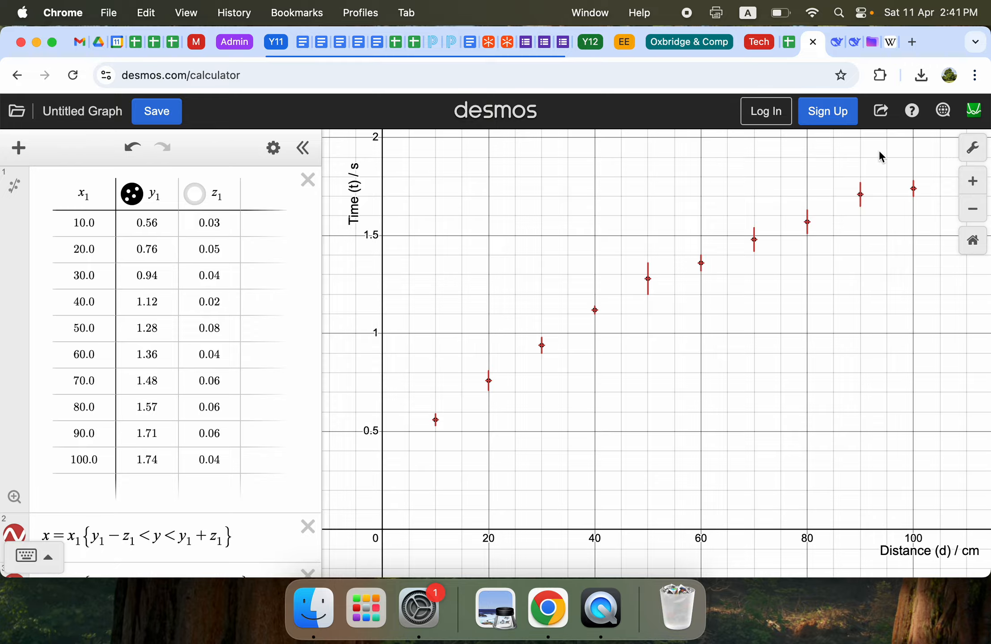
- Set up an image export of the graph in PNG format at Medium Rectangle size
left_click(880, 112)
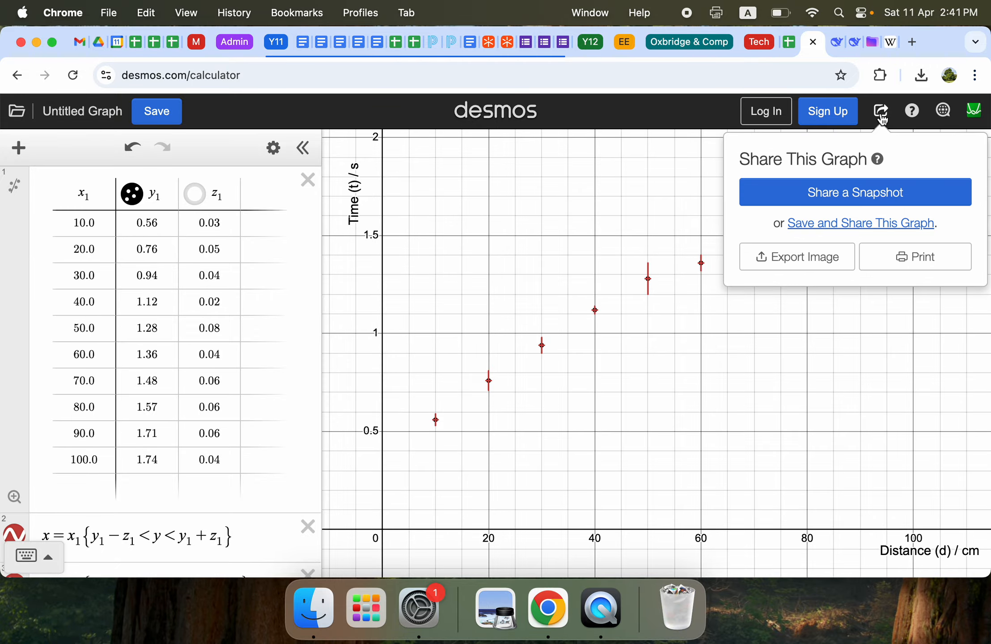
left_click(794, 251)
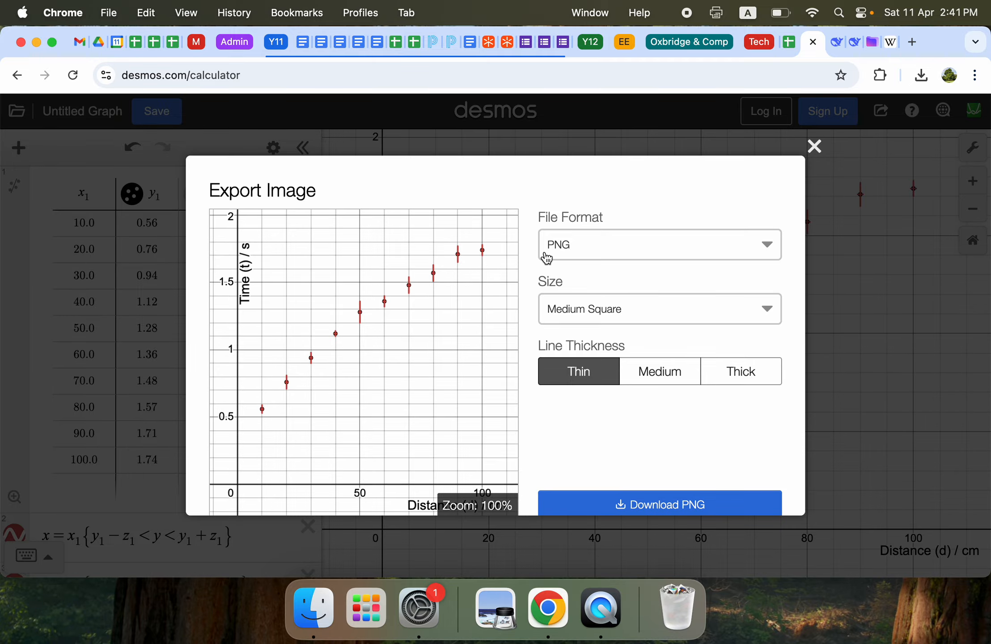
left_click(585, 249)
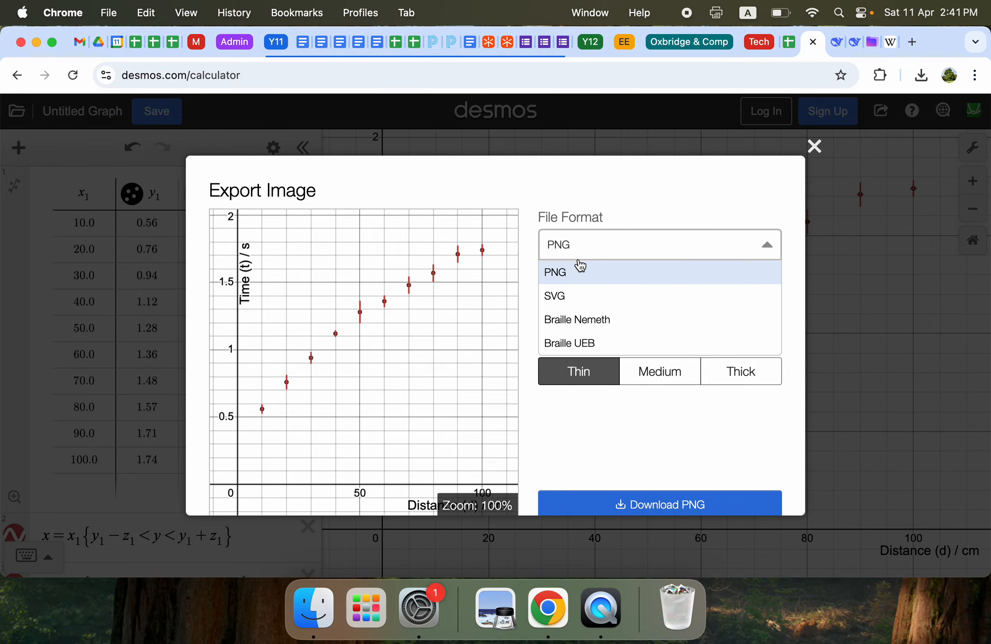
left_click(581, 268)
left_click(597, 313)
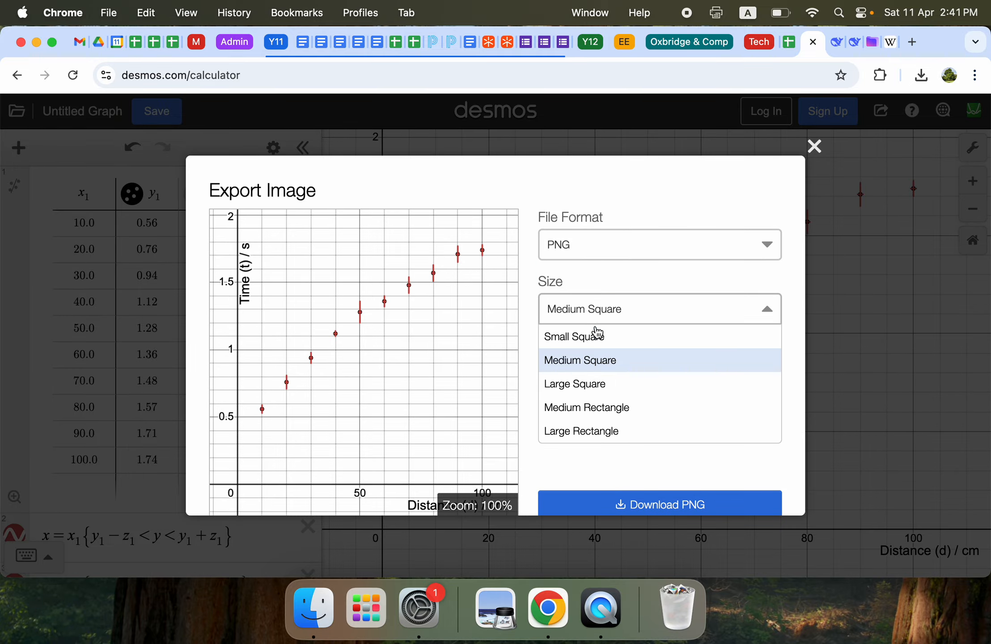
left_click(585, 407)
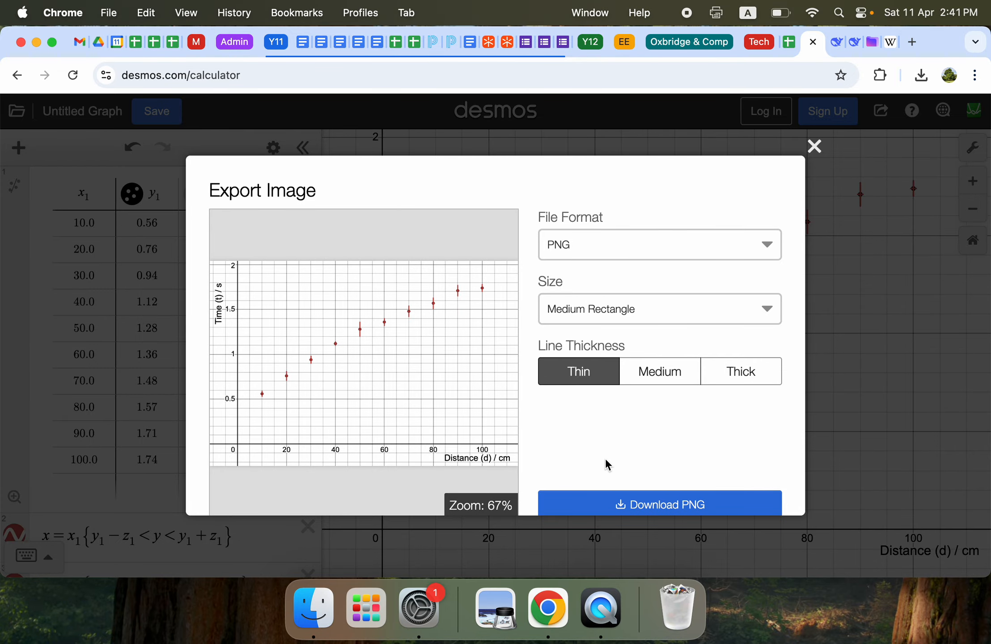
- Download the graph image to the Desktop as "desmos-graph (1)" and open the file in Preview
left_click(607, 505)
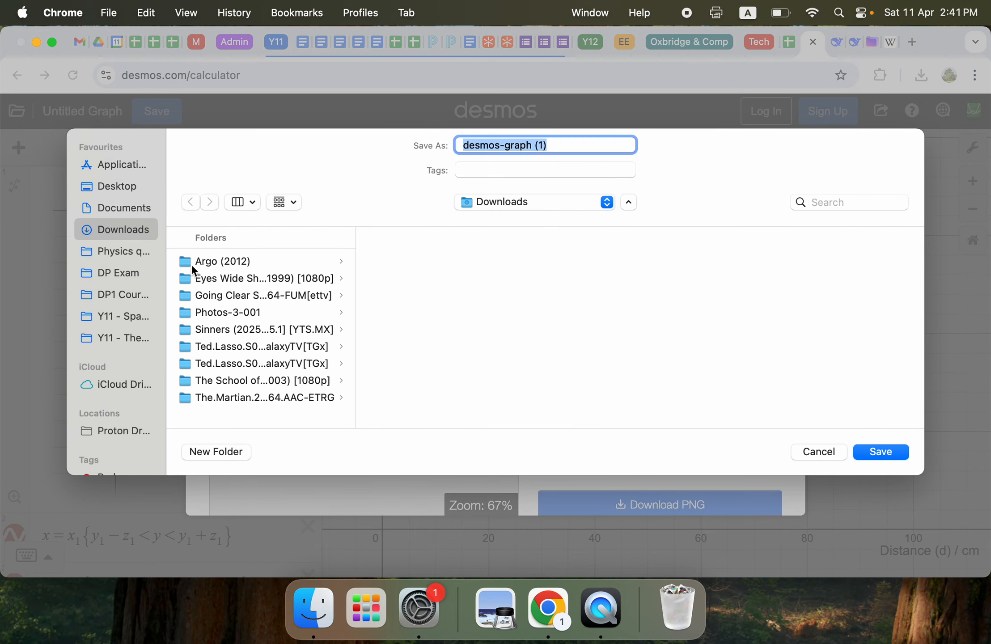
left_click(120, 209)
left_click(124, 186)
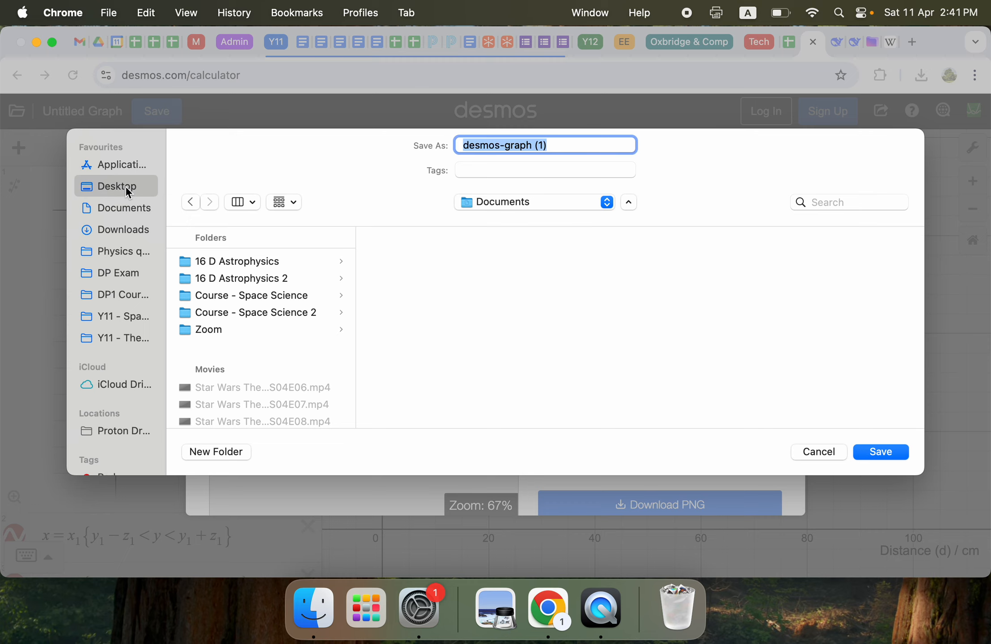
left_click(871, 452)
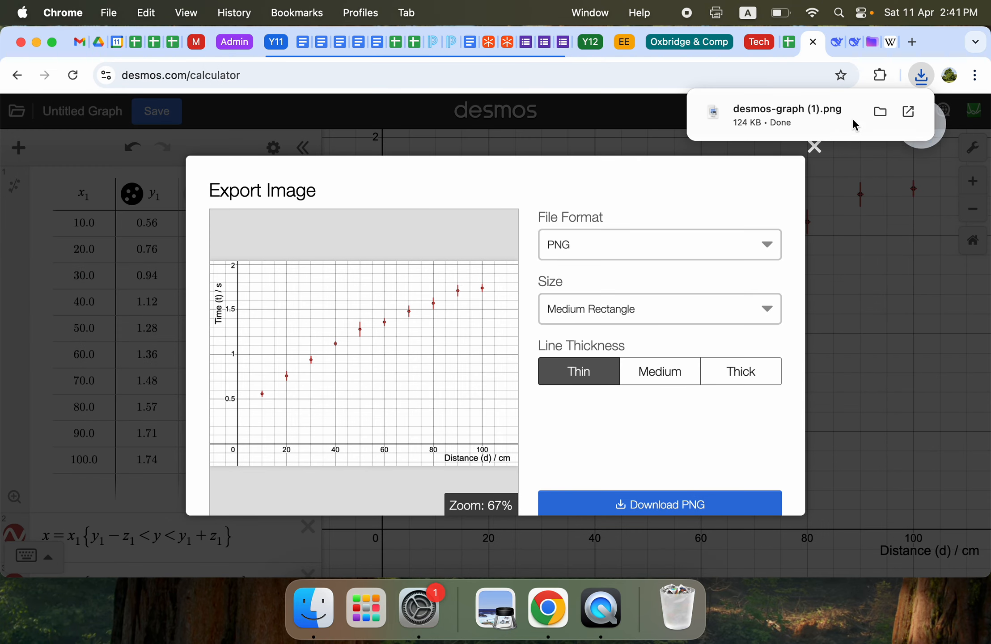
left_click(769, 117)
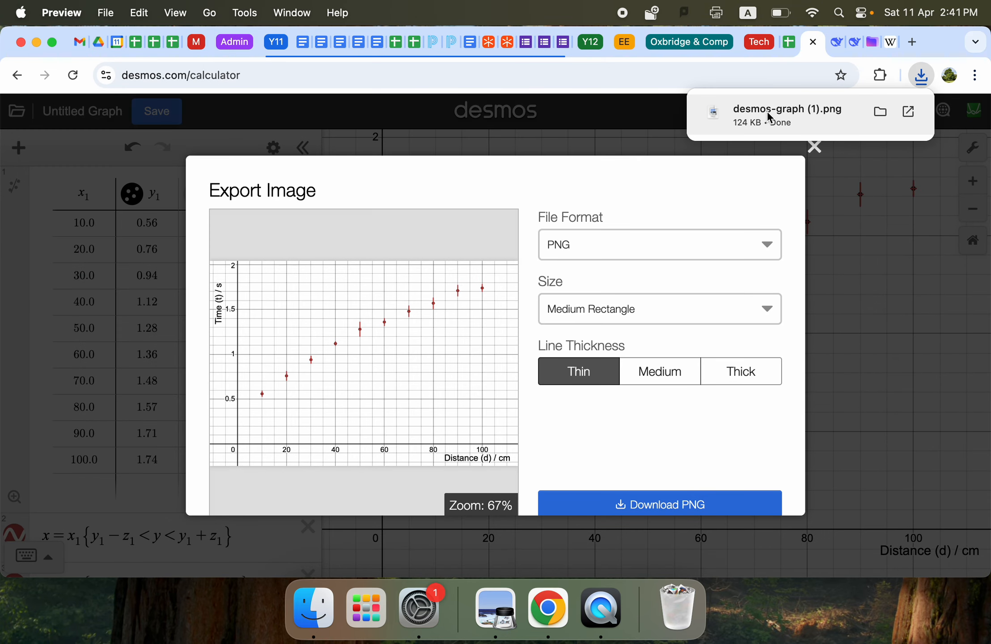